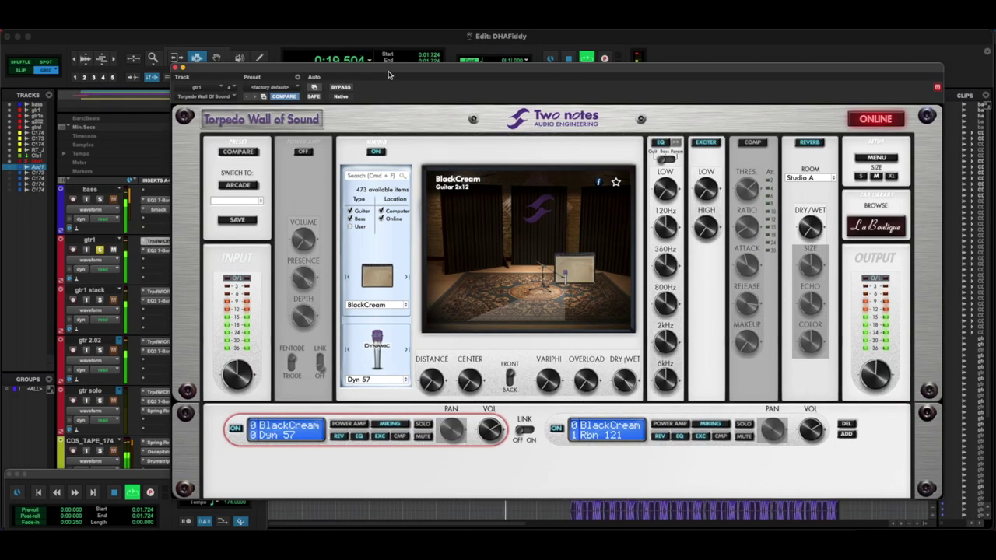
# A/B the Torpedo's Rbn 121 and Dyn 57 mic setups, then bypass and re-enable the plugin.
pyautogui.click(559, 443)
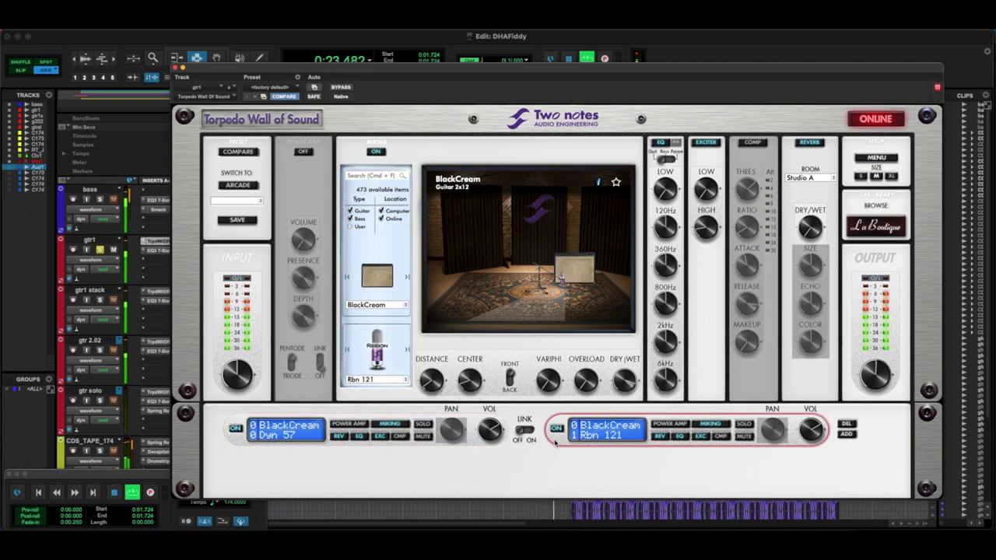
pyautogui.click(276, 439)
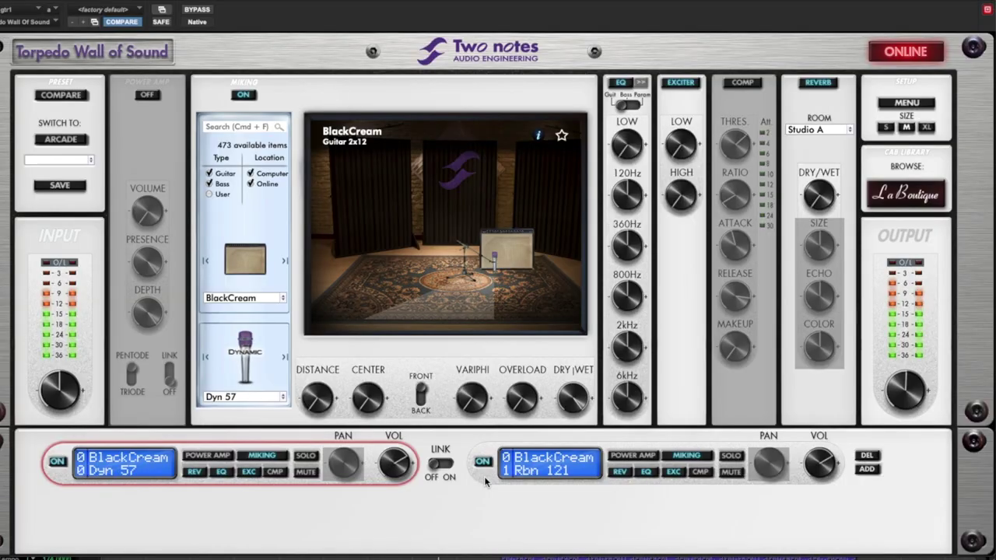
pyautogui.click(484, 476)
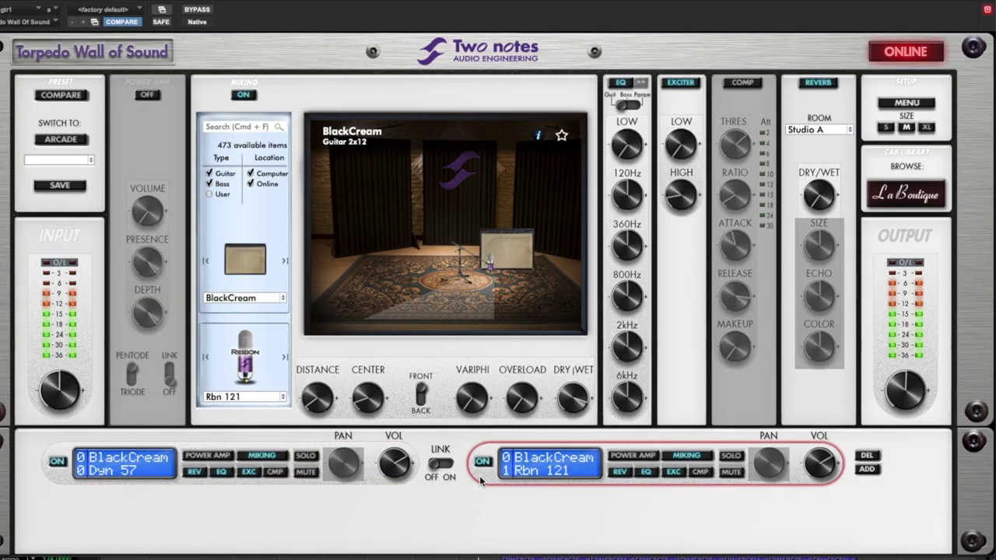
pyautogui.click(111, 470)
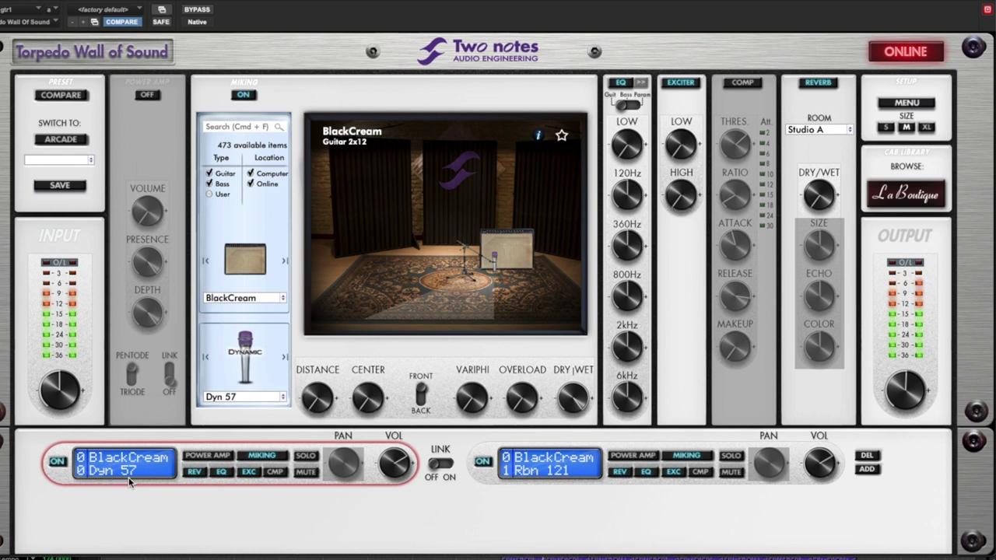
pyautogui.click(205, 10)
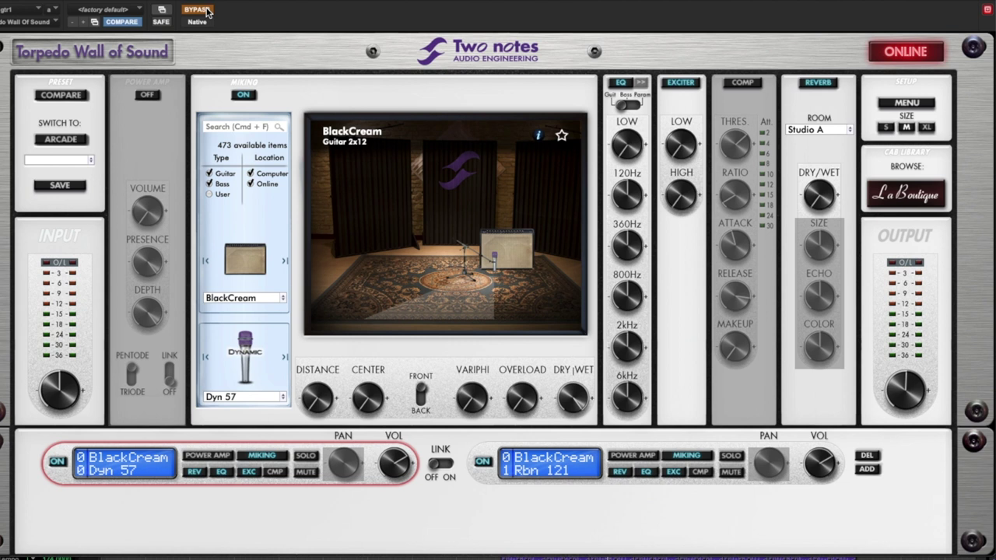
pyautogui.click(206, 10)
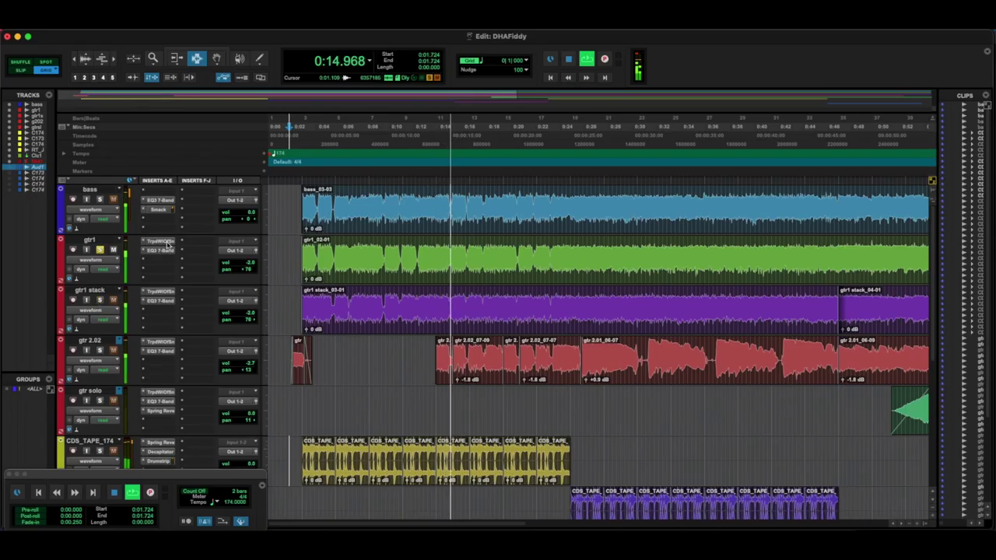
# Recheck Rbn 121 versus Dyn 57 and gtr1's bypassed sound, then close the Torpedo window.
pyautogui.click(163, 241)
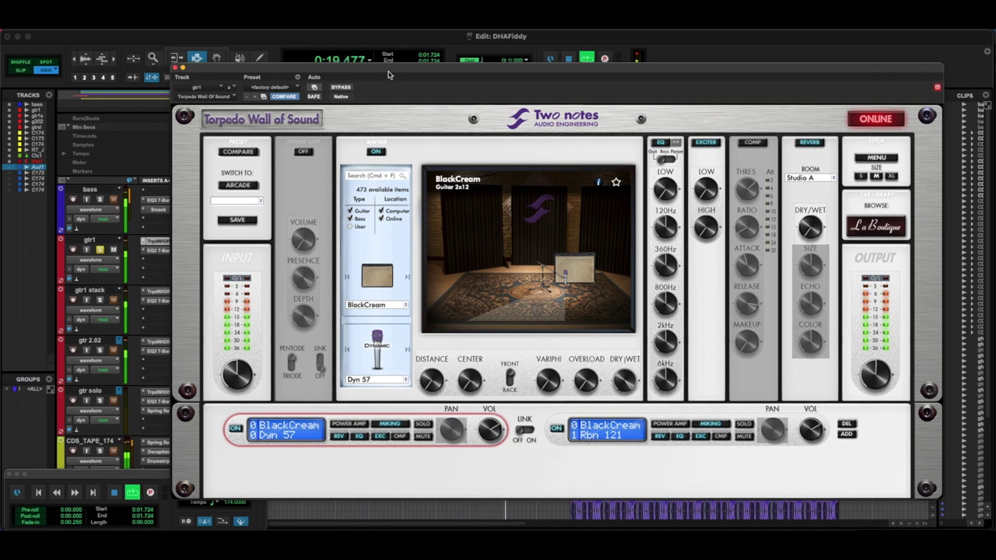
pyautogui.click(557, 443)
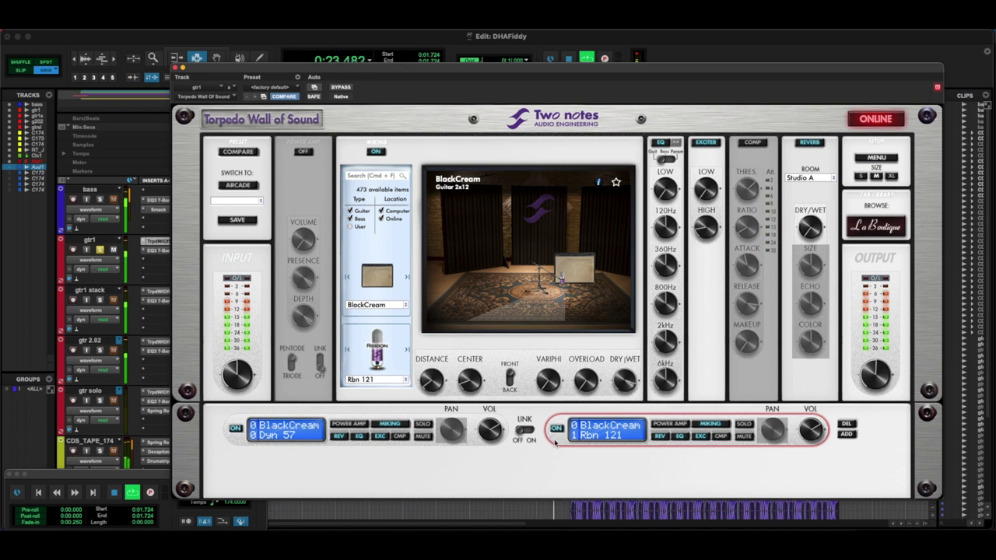
pyautogui.click(276, 438)
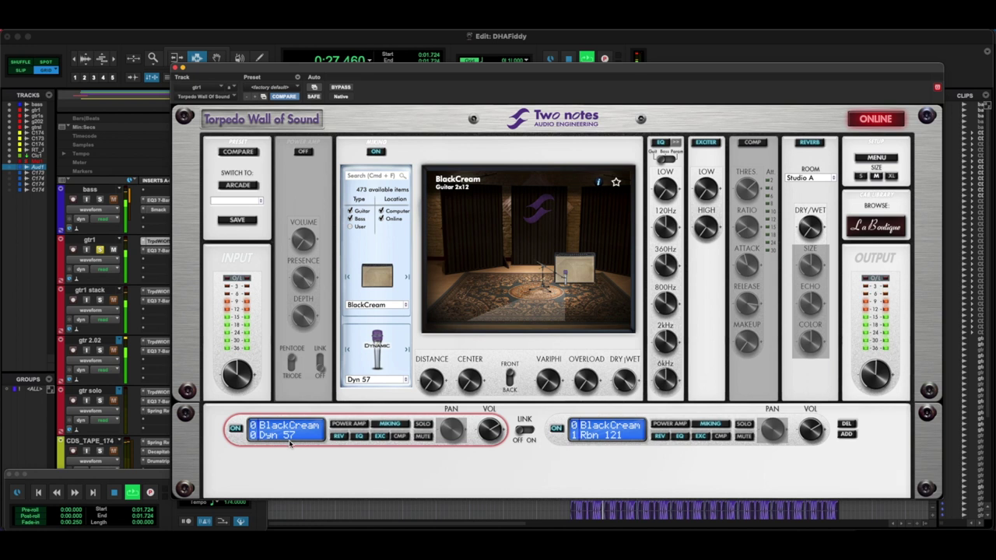
pyautogui.click(348, 90)
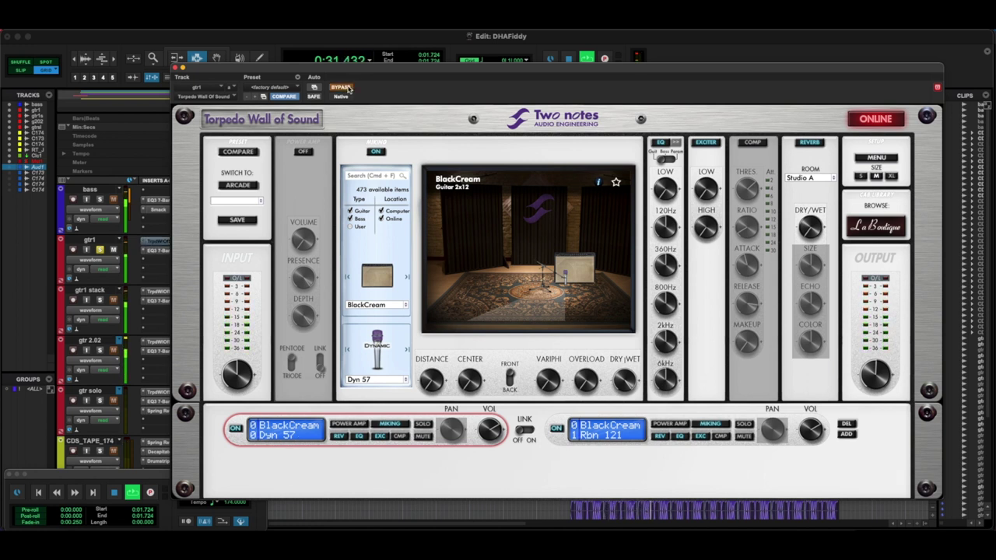
pyautogui.click(347, 89)
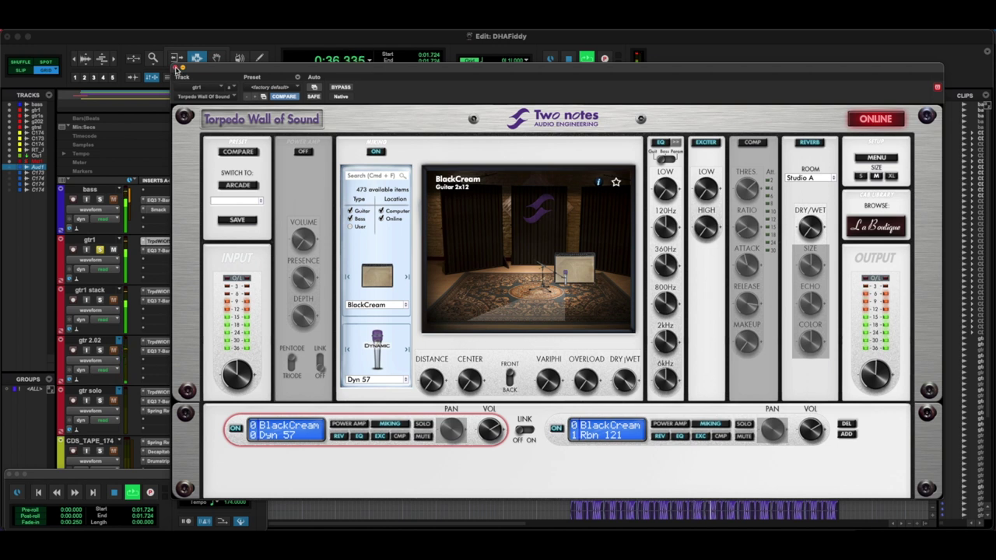
pyautogui.click(176, 70)
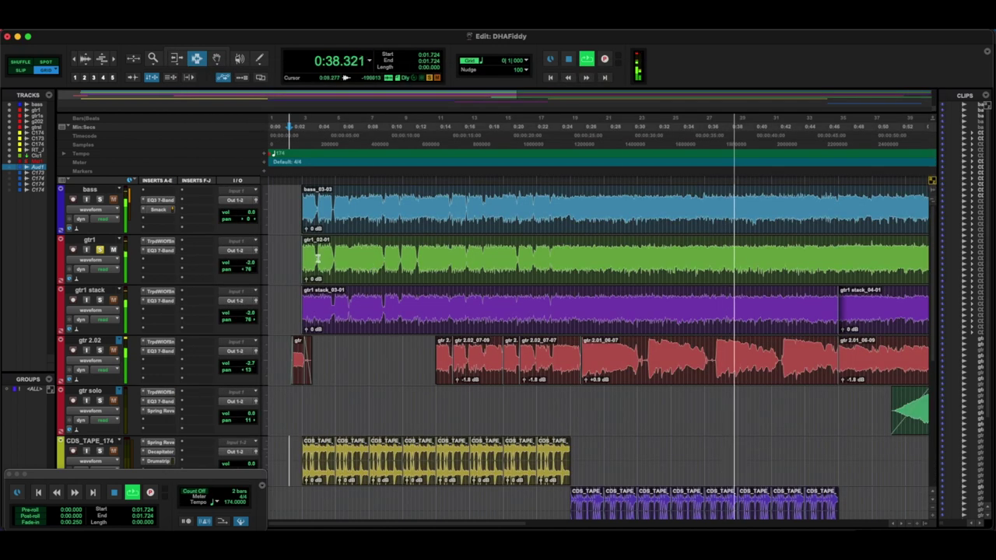
pyautogui.click(98, 300)
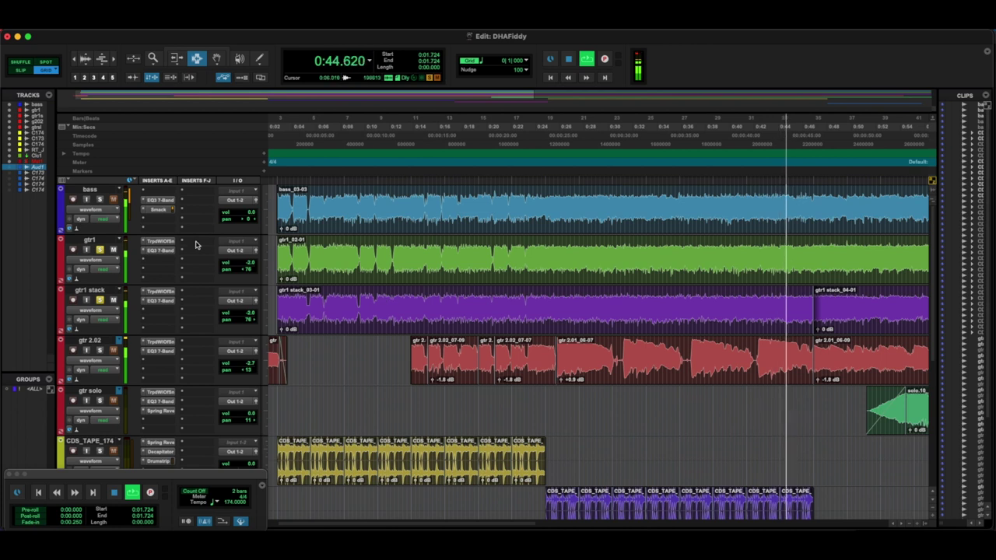
pyautogui.press('space')
pyautogui.click(156, 251)
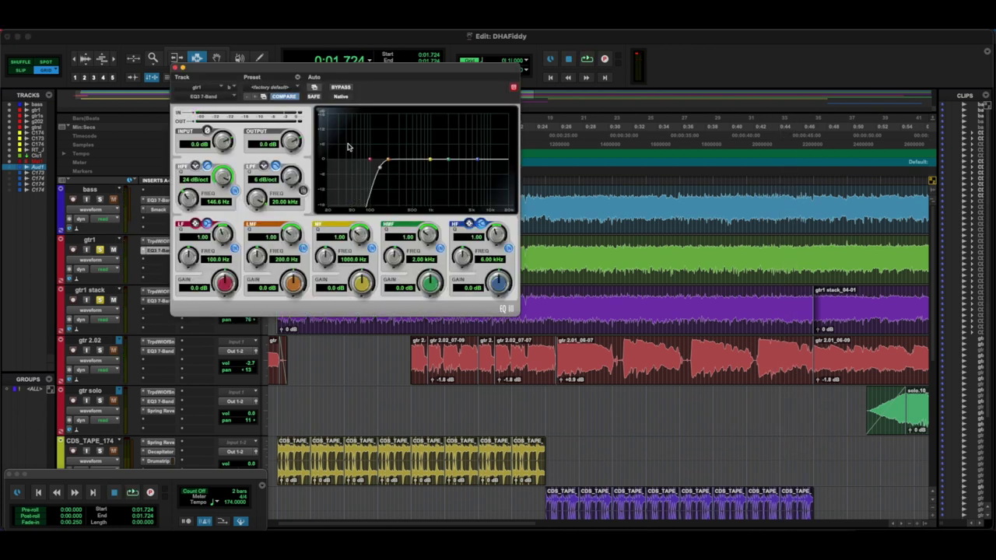
pyautogui.press('space')
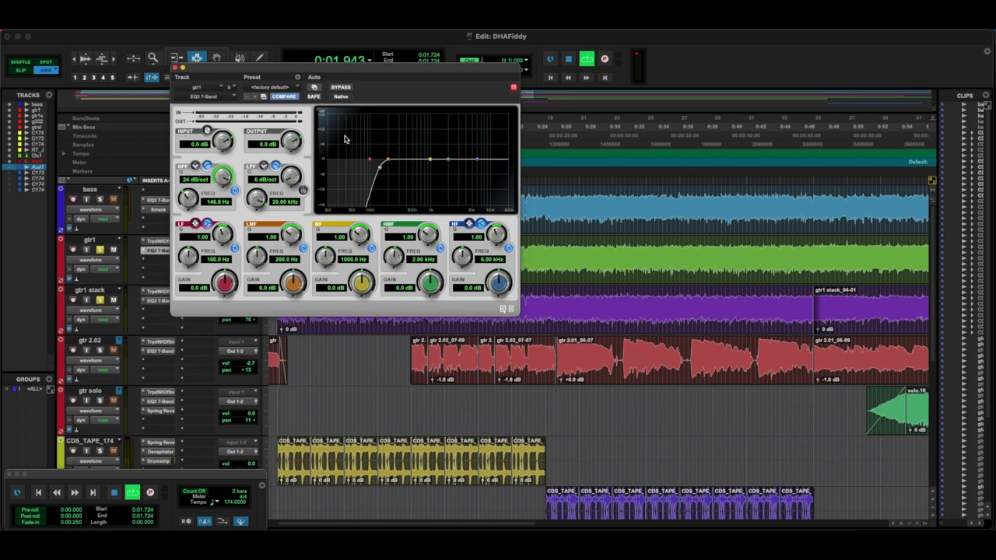
pyautogui.click(339, 87)
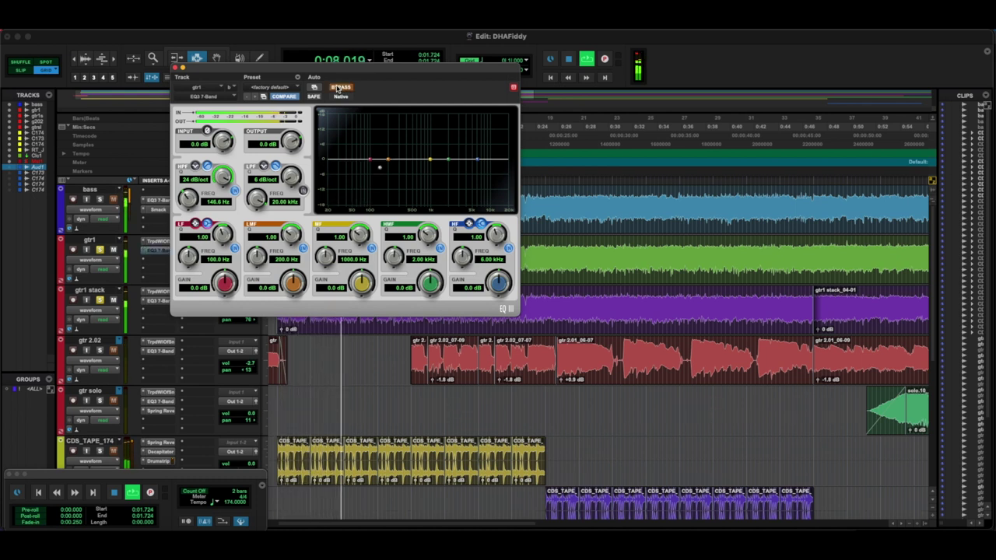
pyautogui.click(339, 87)
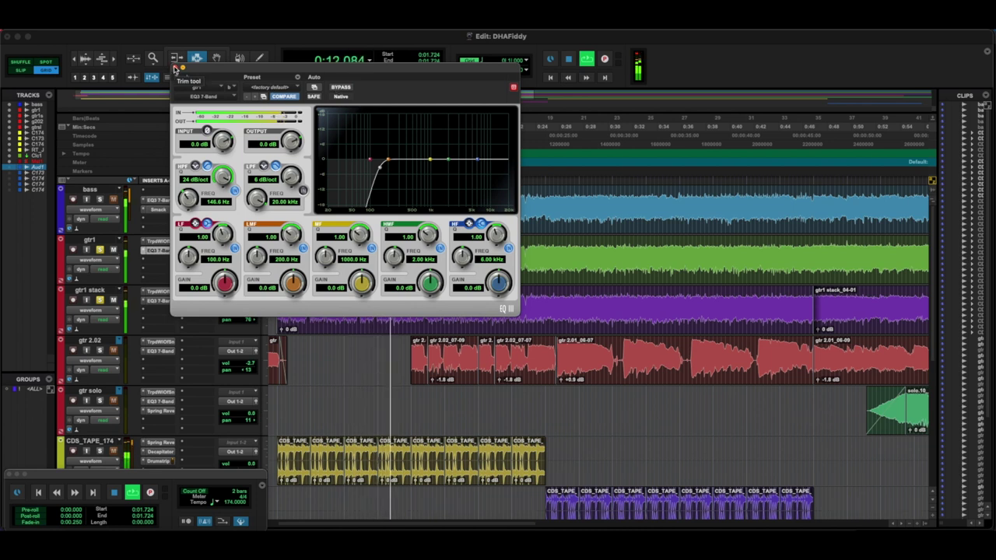
pyautogui.press('space')
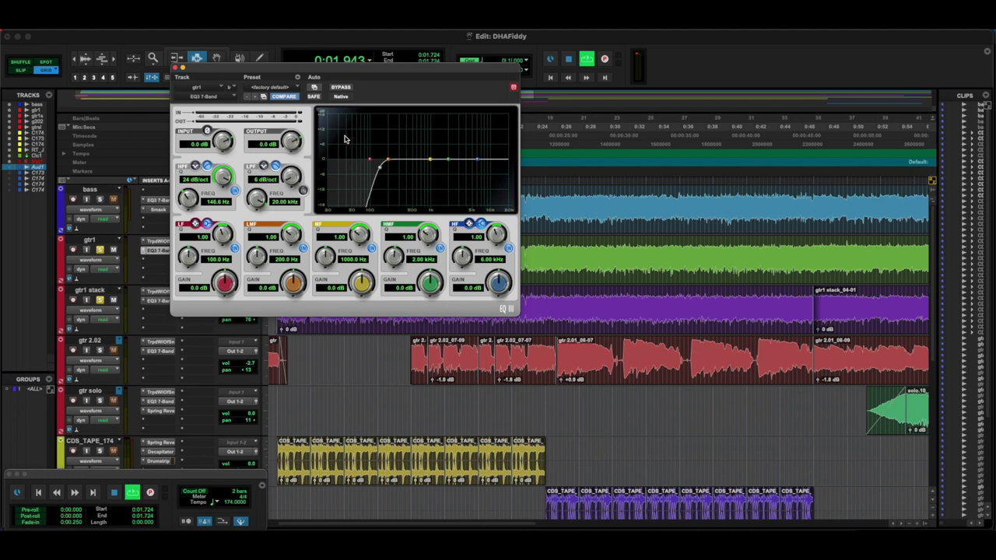
pyautogui.press('super+w')
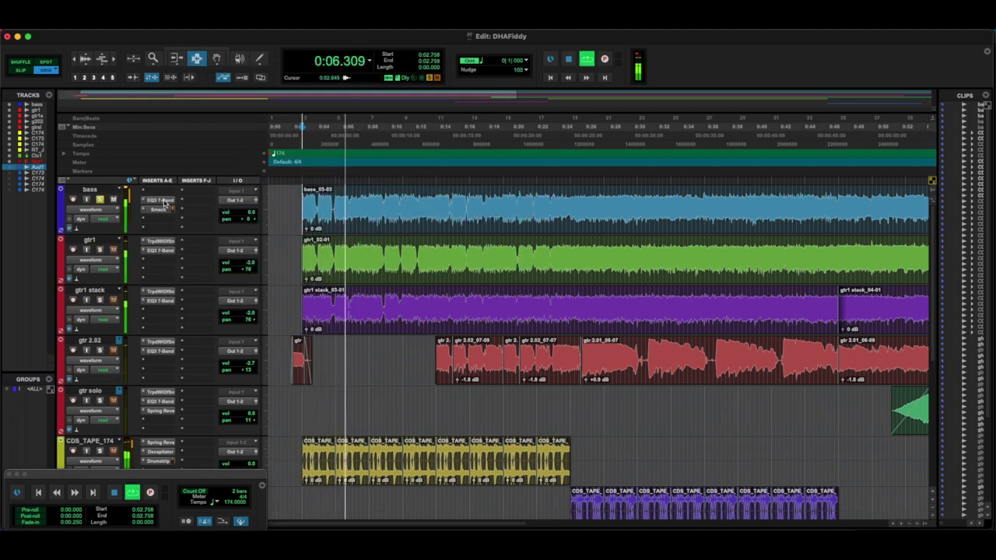
pyautogui.click(161, 201)
# Compare the bass EQ bypassed and active, then bring up the bass track's Smack compressor.
pyautogui.click(359, 81)
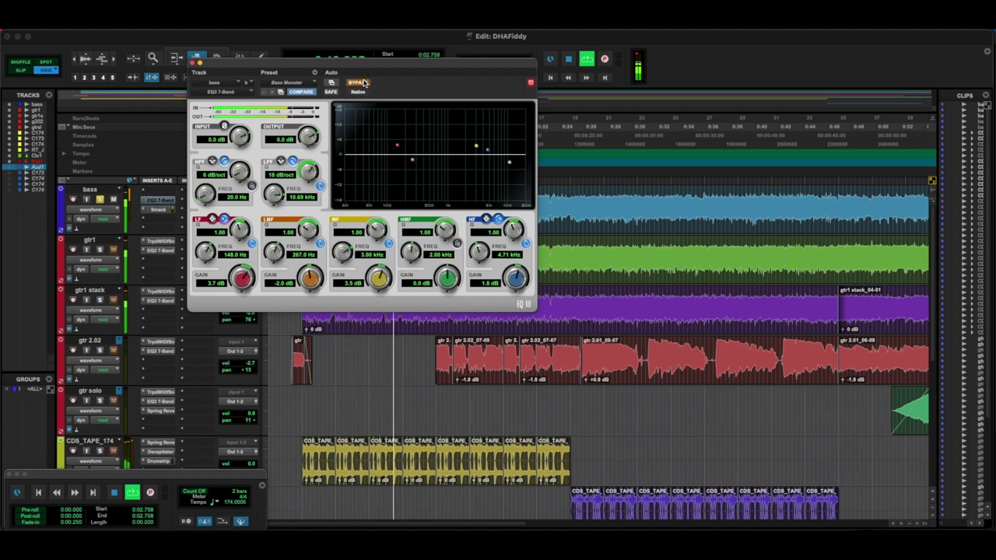
pyautogui.click(358, 82)
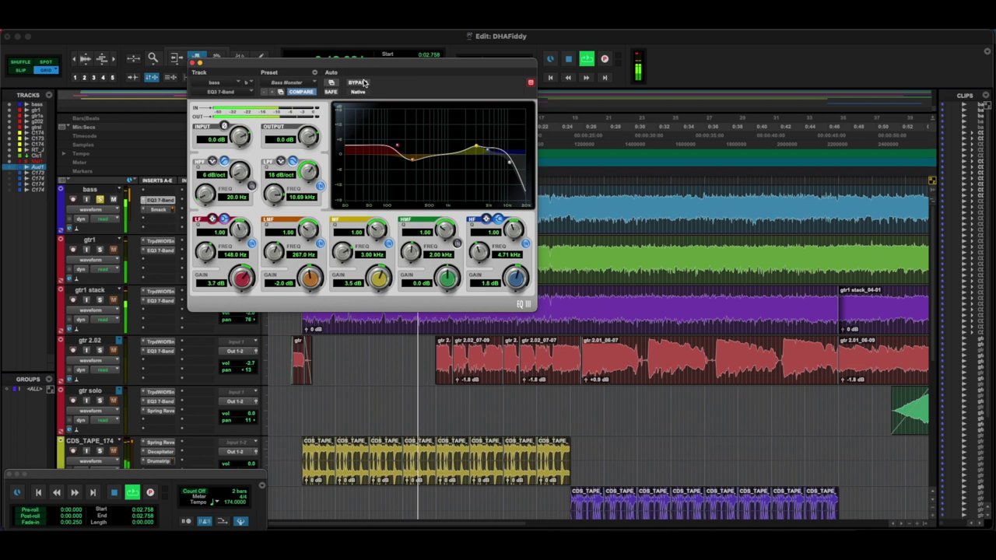
pyautogui.click(193, 62)
pyautogui.click(160, 209)
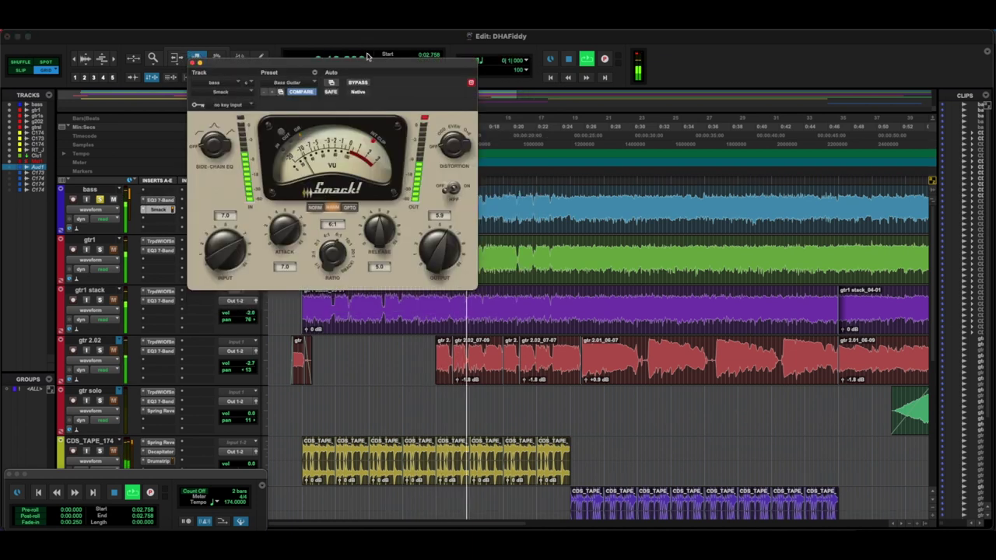
pyautogui.moveTo(299, 64); pyautogui.dragTo(328, 60)
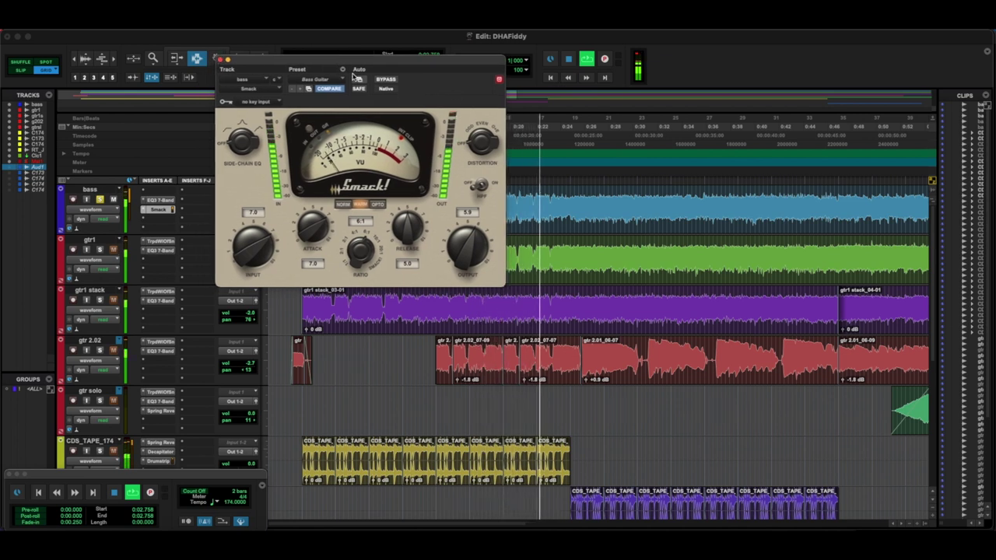
# A/B the Smack compressor, leave it active, close its window and unsolo the bass.
pyautogui.click(384, 79)
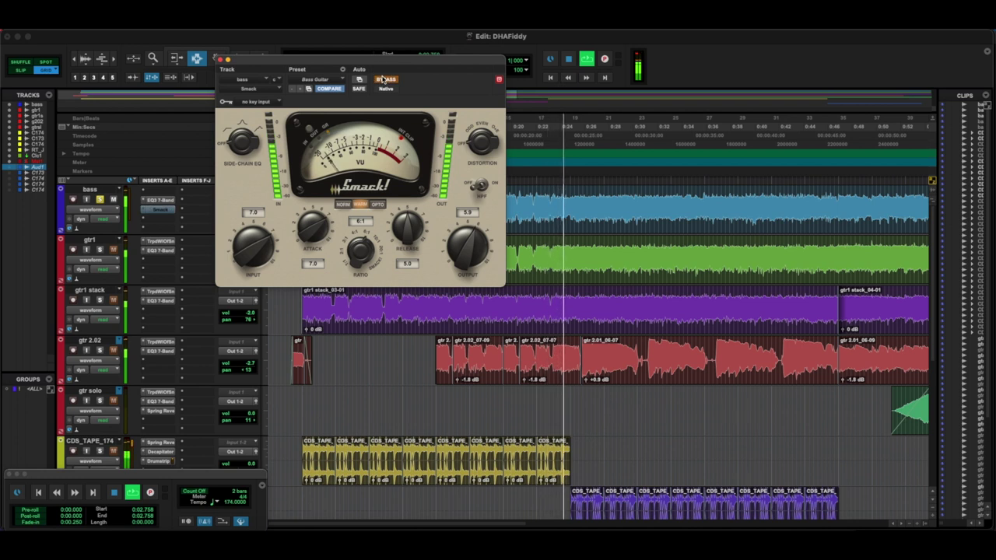
pyautogui.click(382, 79)
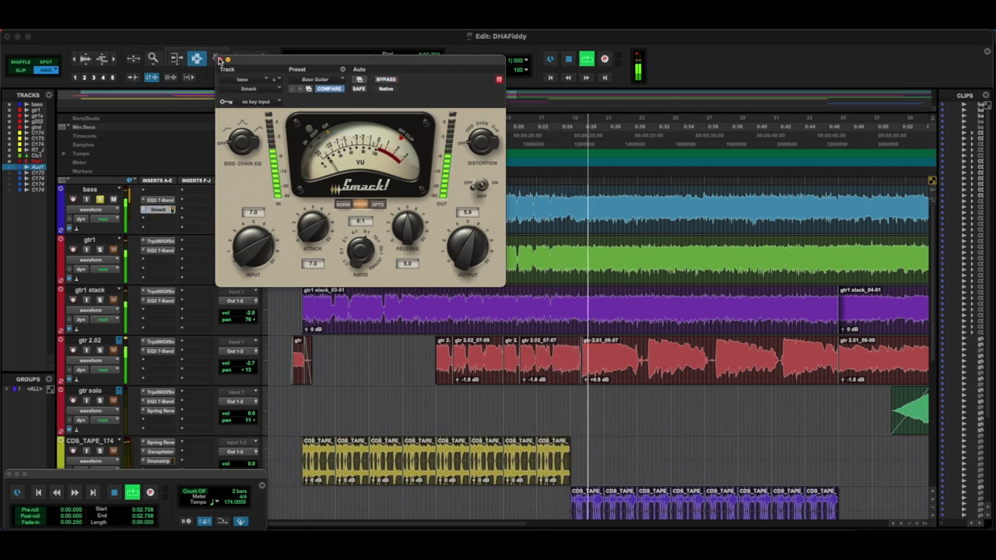
pyautogui.click(220, 59)
pyautogui.click(101, 201)
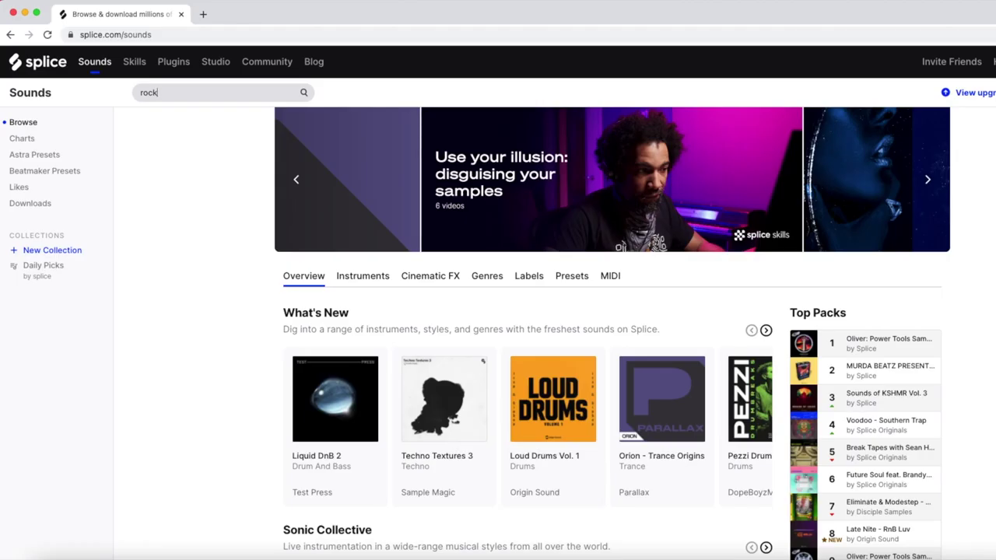
# Search Splice for 'rock' samples filtered to exactly 174 BPM and the drums tag.
pyautogui.press('Return')
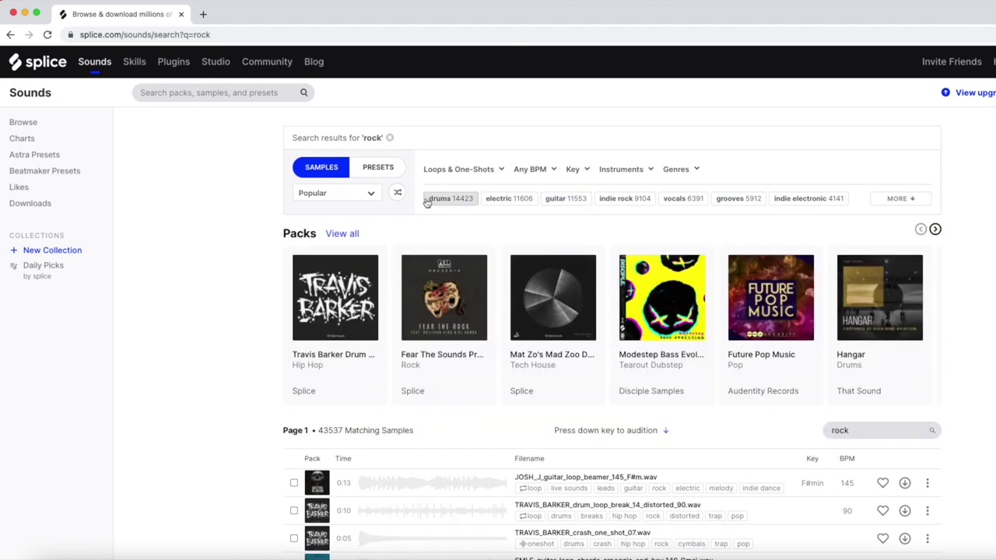
pyautogui.click(540, 177)
pyautogui.click(606, 189)
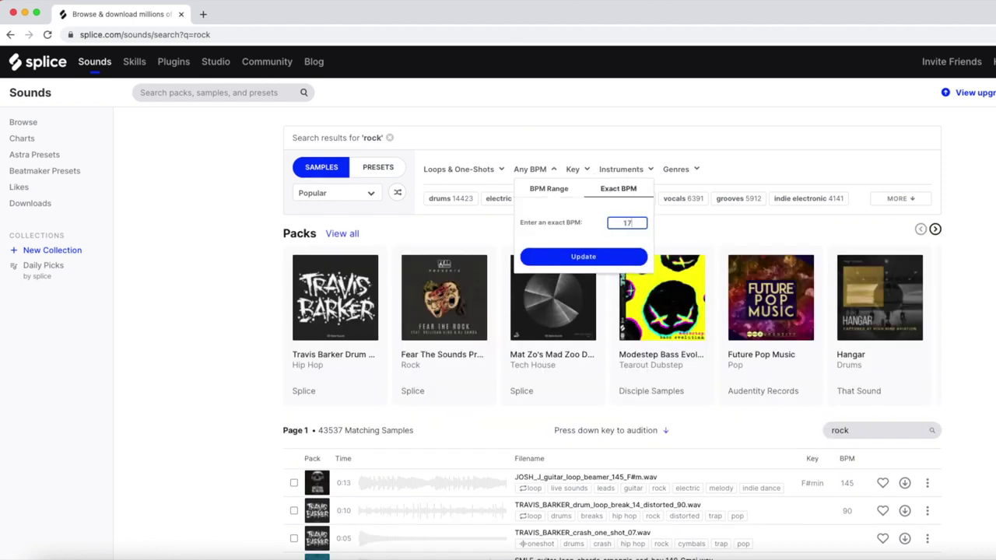
pyautogui.click(609, 260)
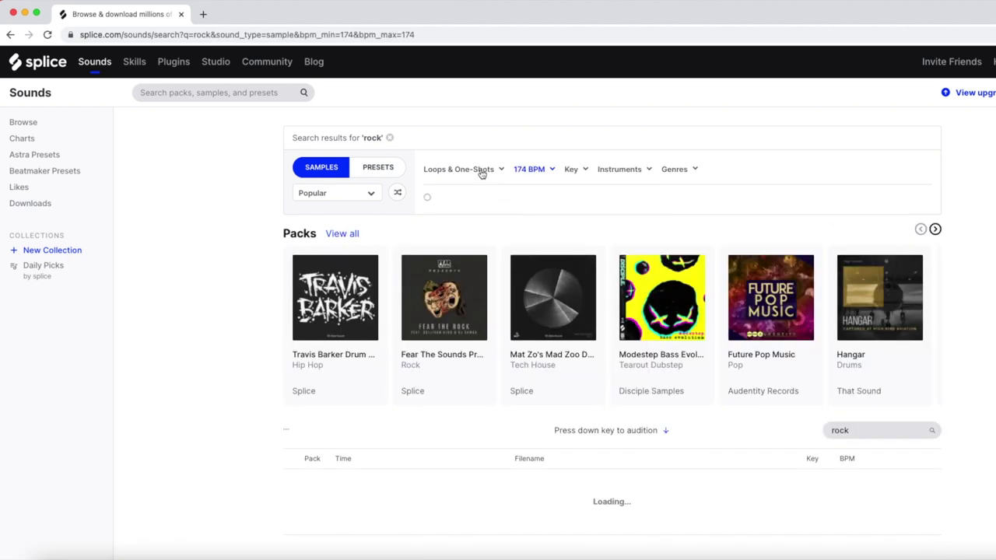
pyautogui.click(441, 199)
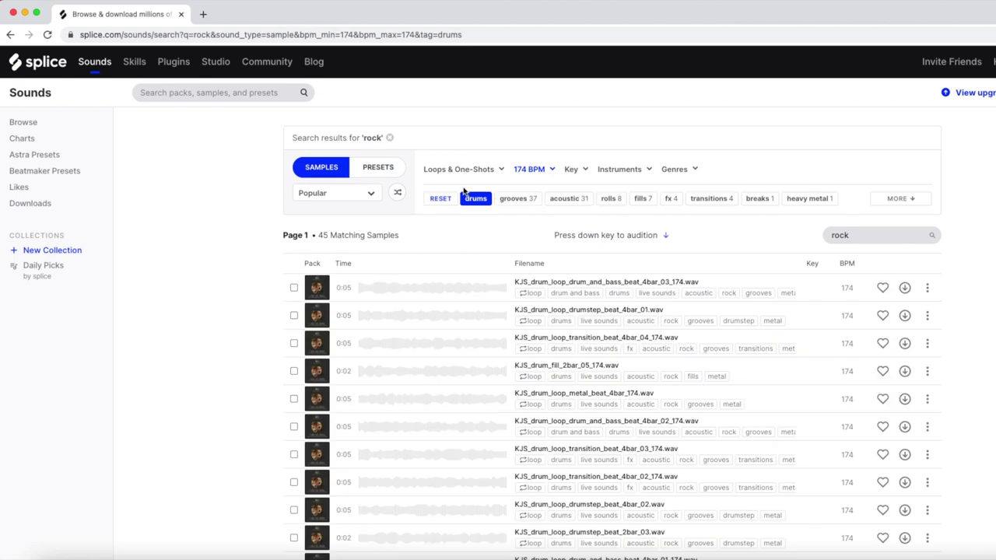
# Scroll the 174 BPM rock drum results, audition the WASHY_HATS loop and return to Pro Tools.
pyautogui.scroll(-10, 451, 340)
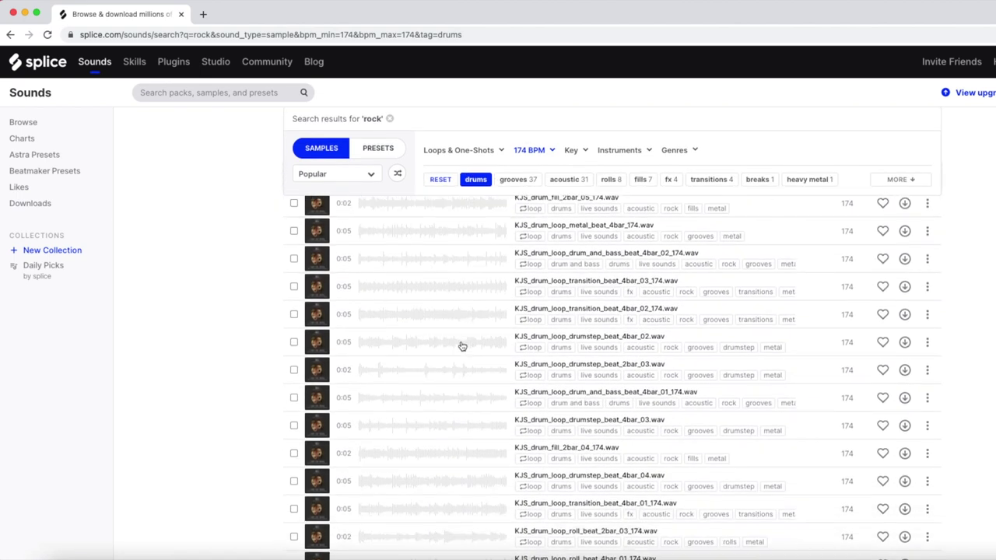
pyautogui.scroll(-2, 462, 346)
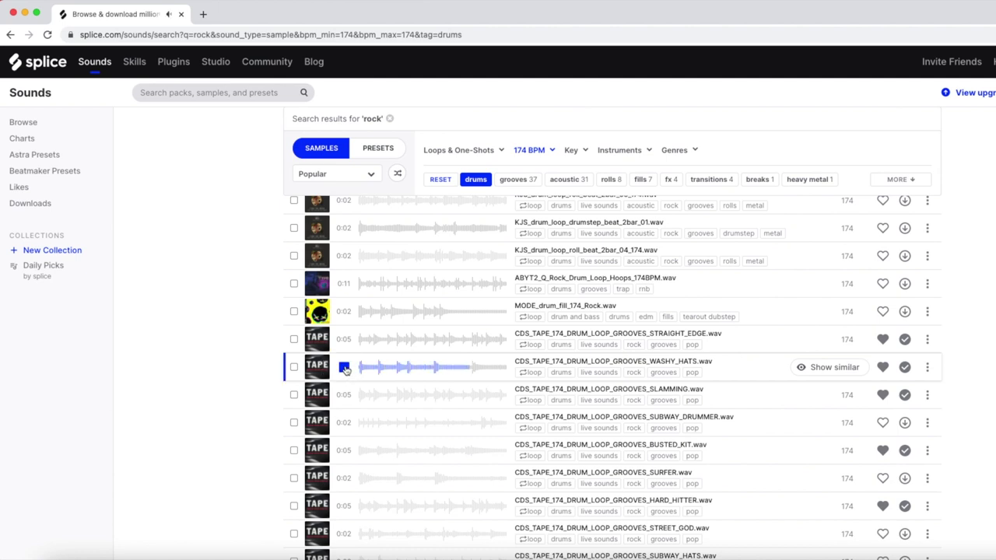
pyautogui.scroll(-1, 345, 370)
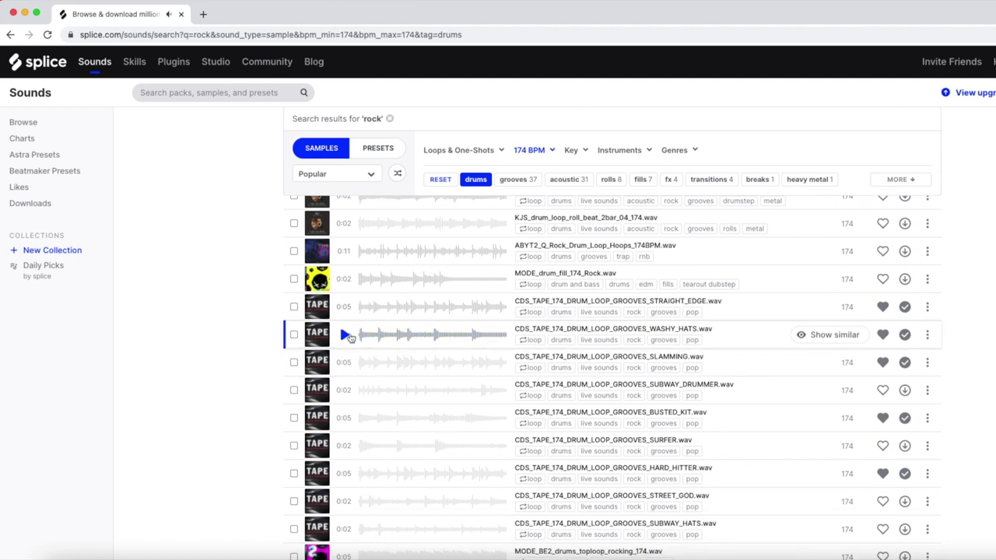
pyautogui.press('space')
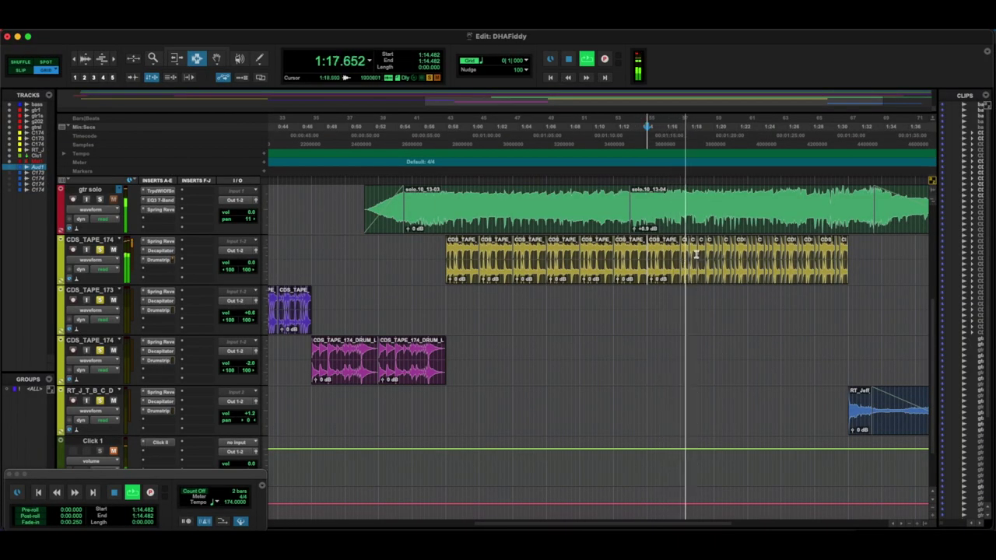
# Play the session, then loop-play the first purple clip on CDS_TAPE_173.
pyautogui.hscroll(3, 685, 264)
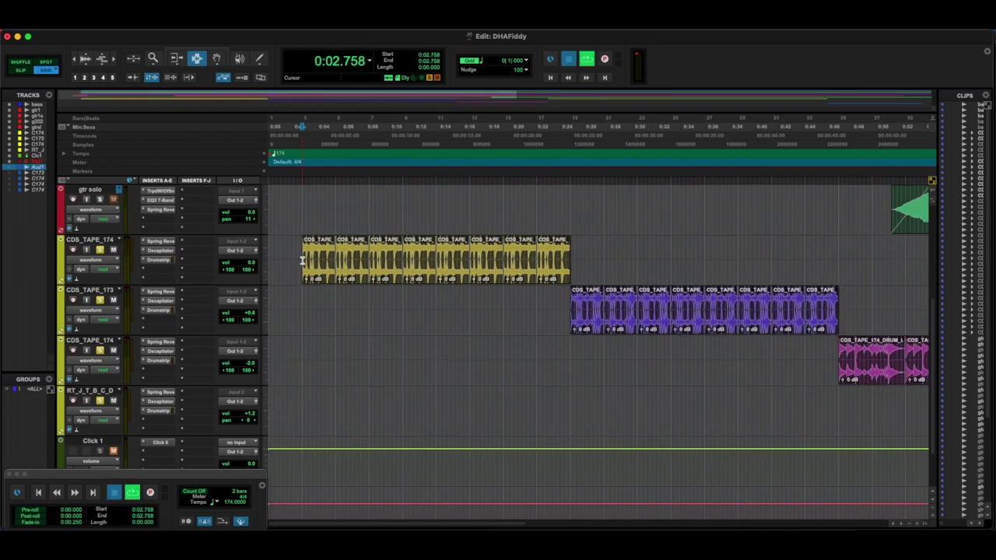
pyautogui.press('space')
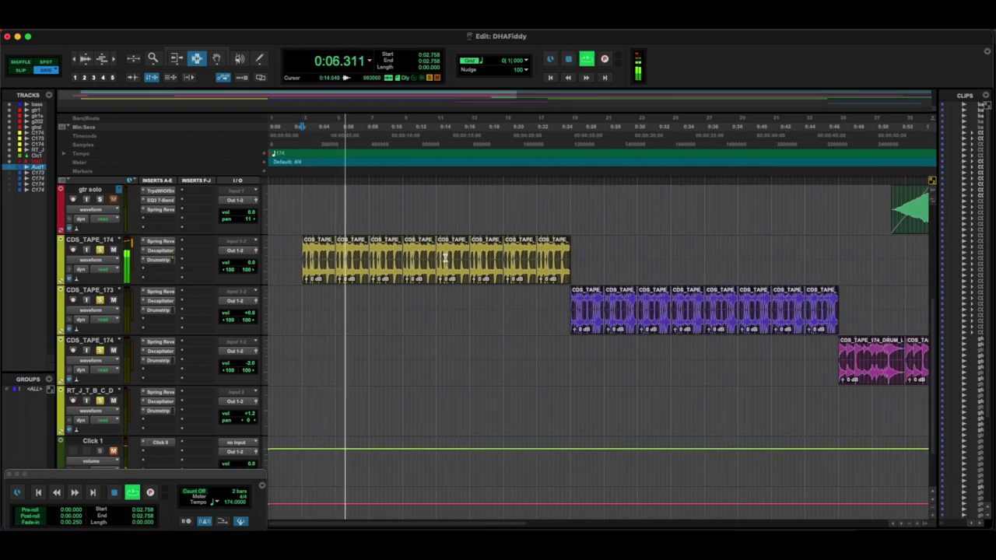
pyautogui.press('space')
pyautogui.doubleClick(584, 306)
pyautogui.press('space')
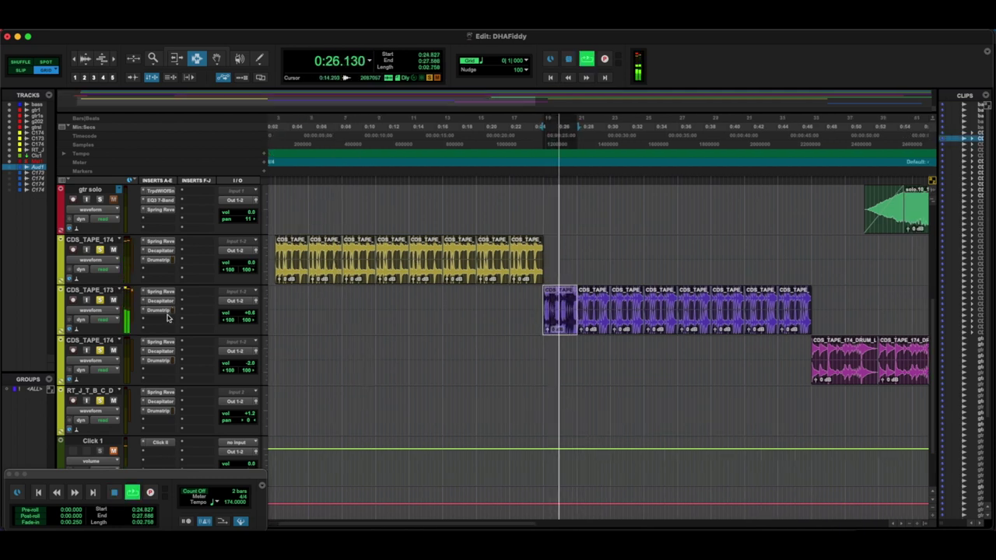
# Open the Drumstrip plugin on CDS_TAPE_173 and toggle its effect bypass.
pyautogui.moveTo(161, 309); pyautogui.dragTo(157, 292)
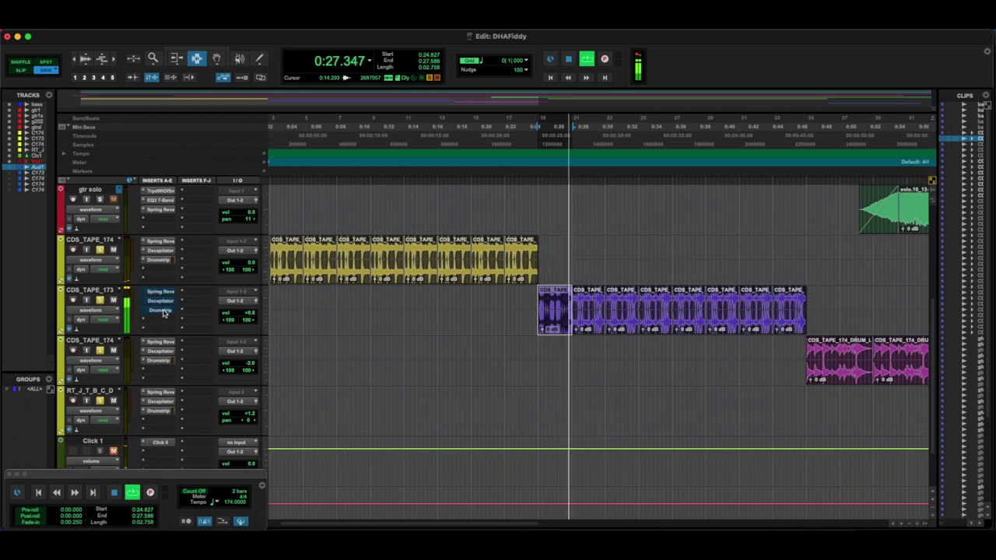
pyautogui.click(161, 310)
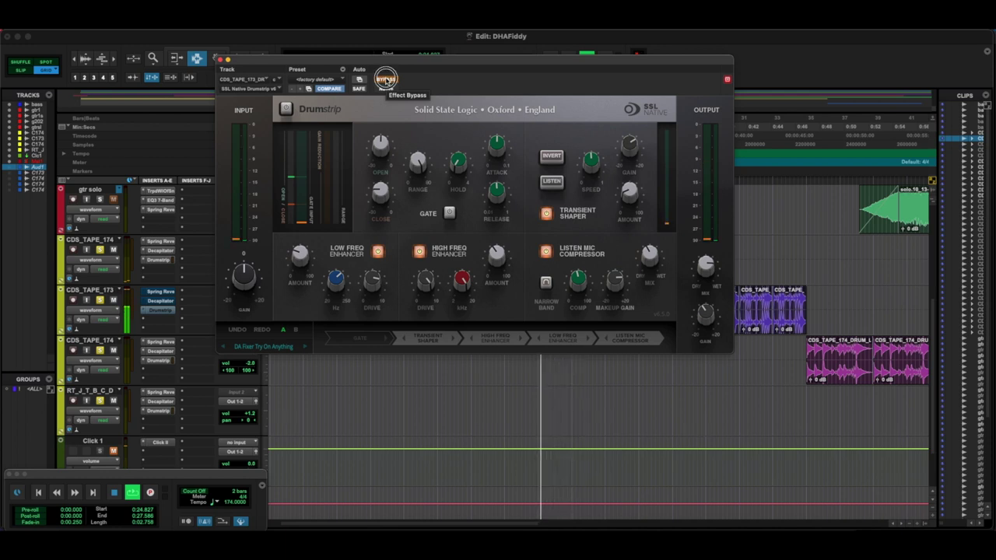
pyautogui.click(386, 79)
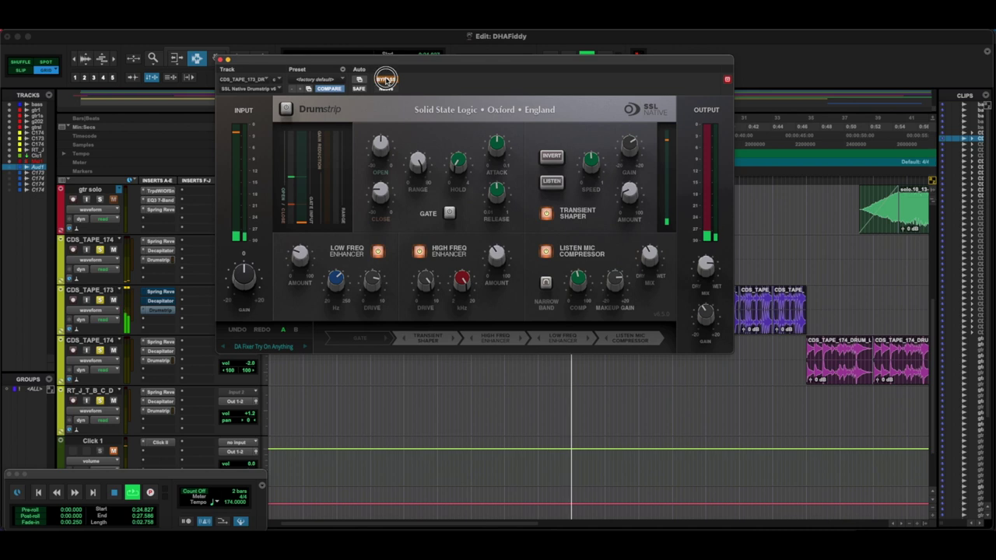
# View CDS_TAPE_173's Decapitator, then its Spring Reverb set to 1.5 s and 35% mix.
pyautogui.moveTo(241, 273)
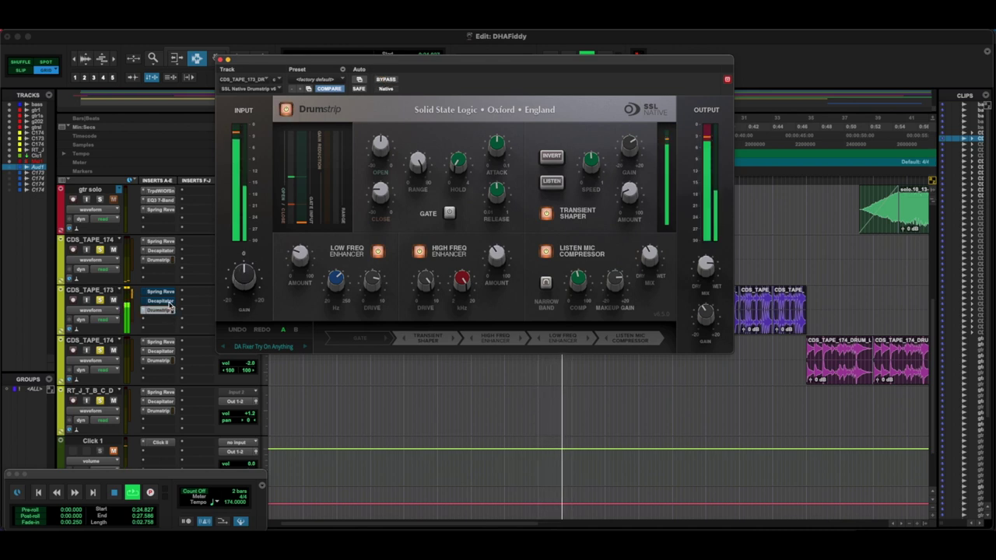
pyautogui.click(167, 302)
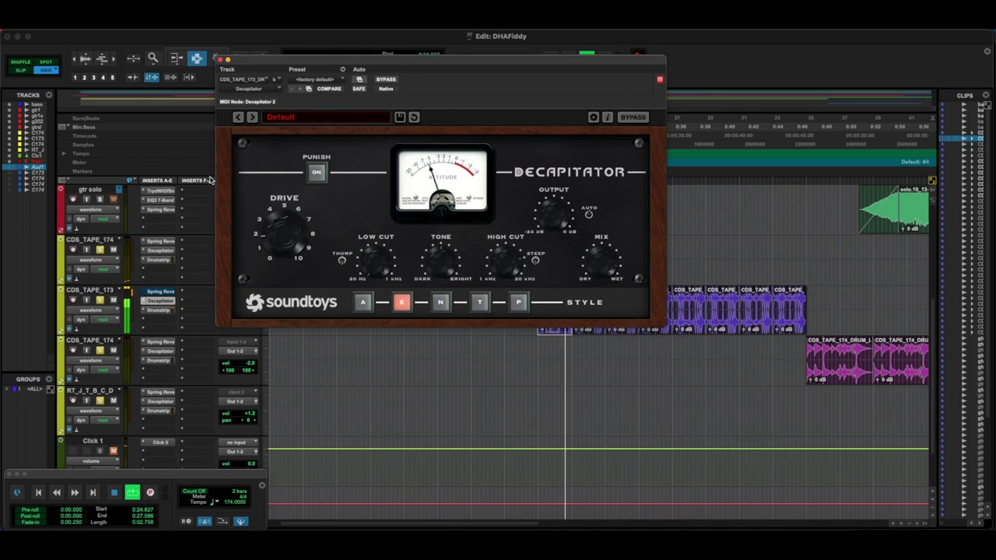
pyautogui.click(160, 291)
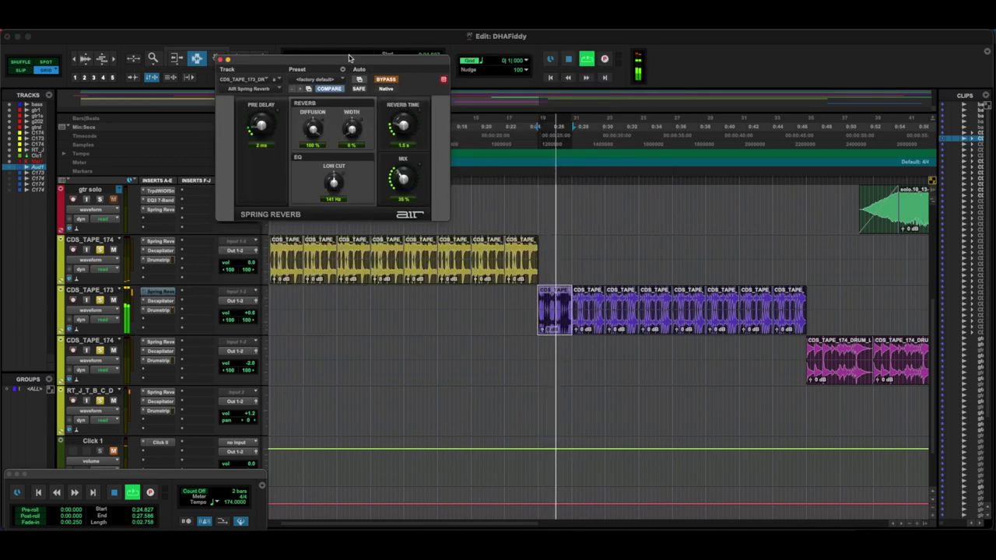
# Enable CDS_TAPE_173's Spring Reverb, play from 0:46.896, then view CDS_TAPE_174's Spring Reverb.
pyautogui.click(387, 80)
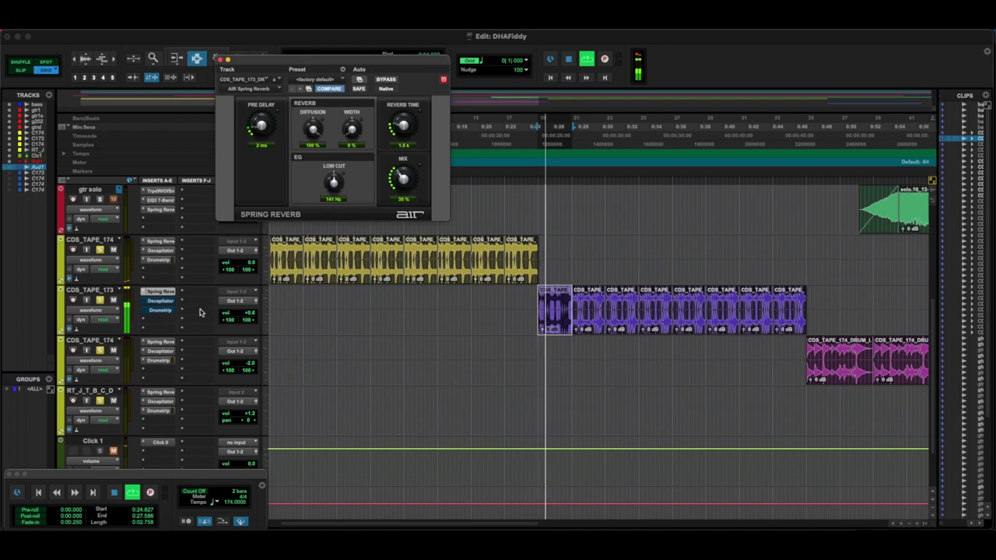
pyautogui.click(162, 310)
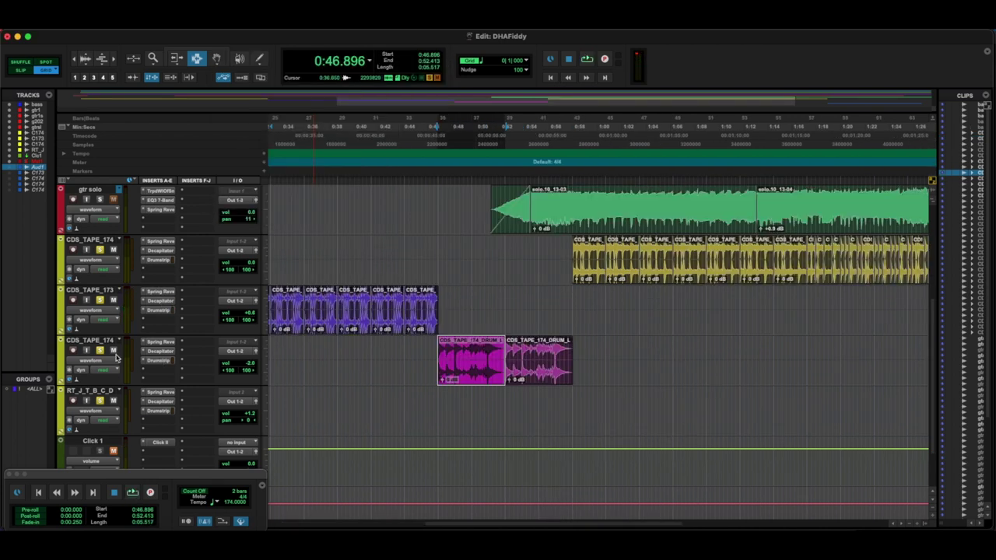
pyautogui.press('space')
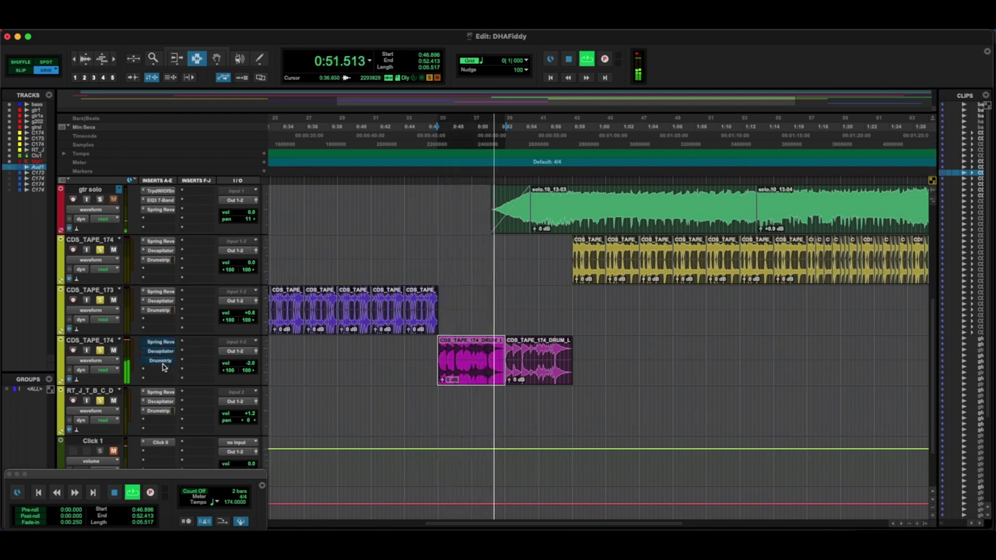
pyautogui.click(161, 342)
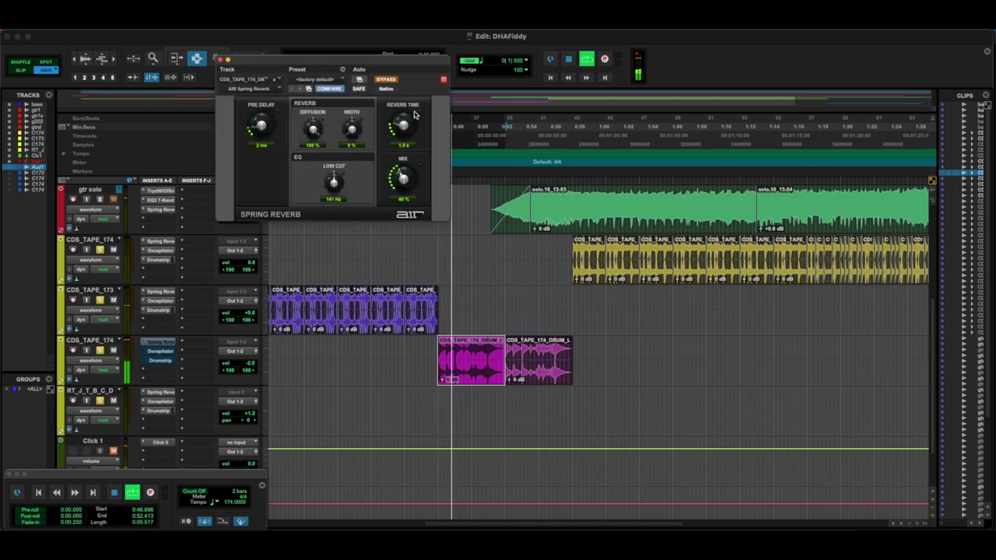
# Bypass and close CDS_TAPE_174's Spring Reverb, un-bypass its Decapitator, and check its Drumstrip.
pyautogui.click(385, 80)
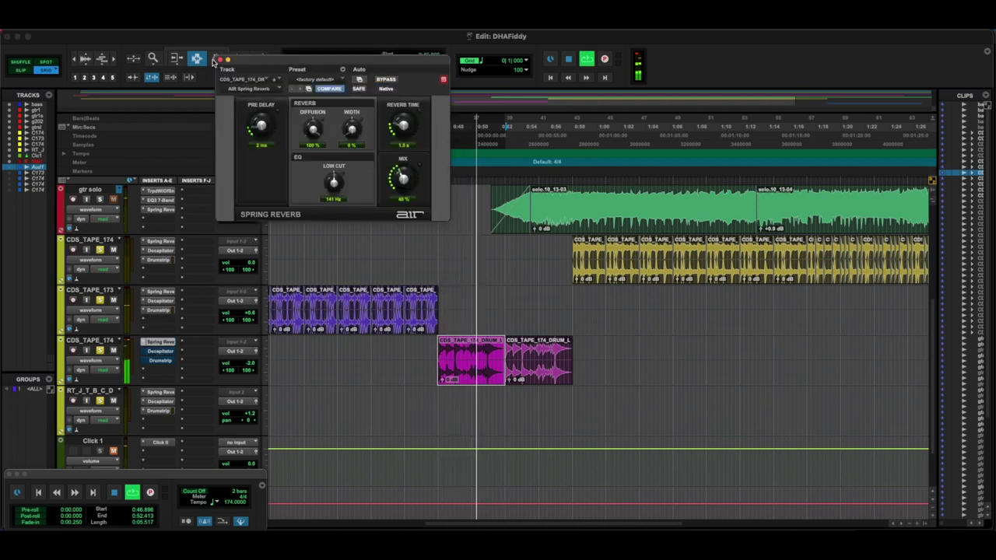
pyautogui.click(220, 60)
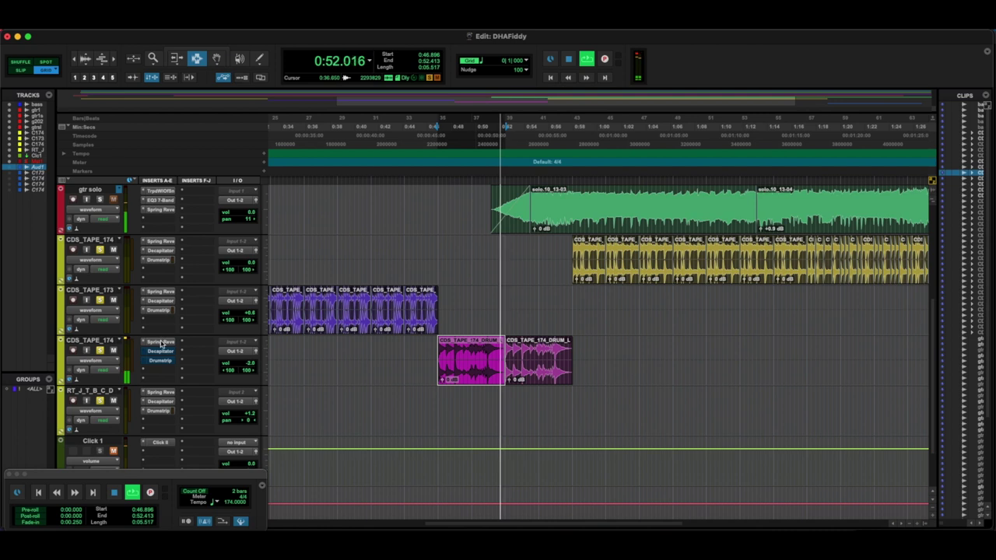
pyautogui.click(160, 351)
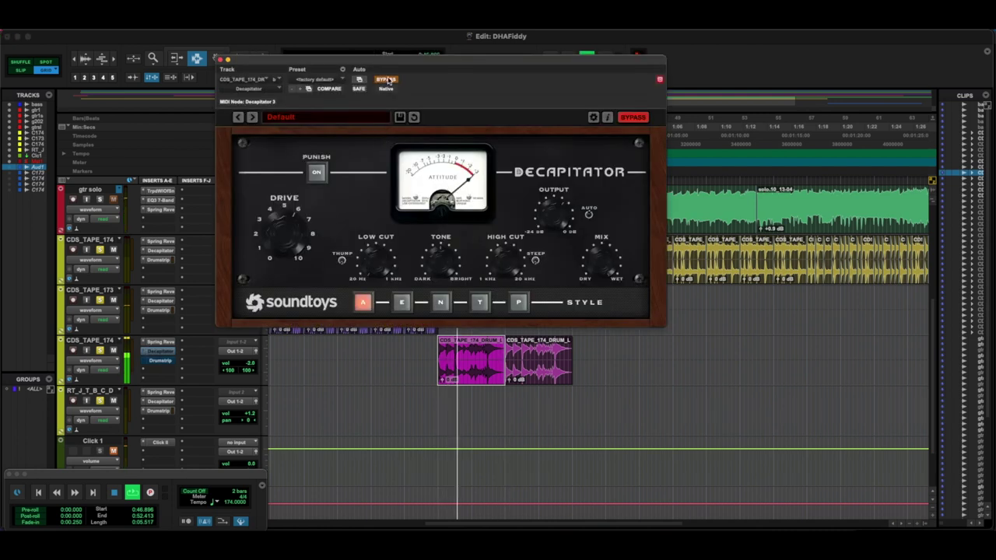
pyautogui.click(387, 80)
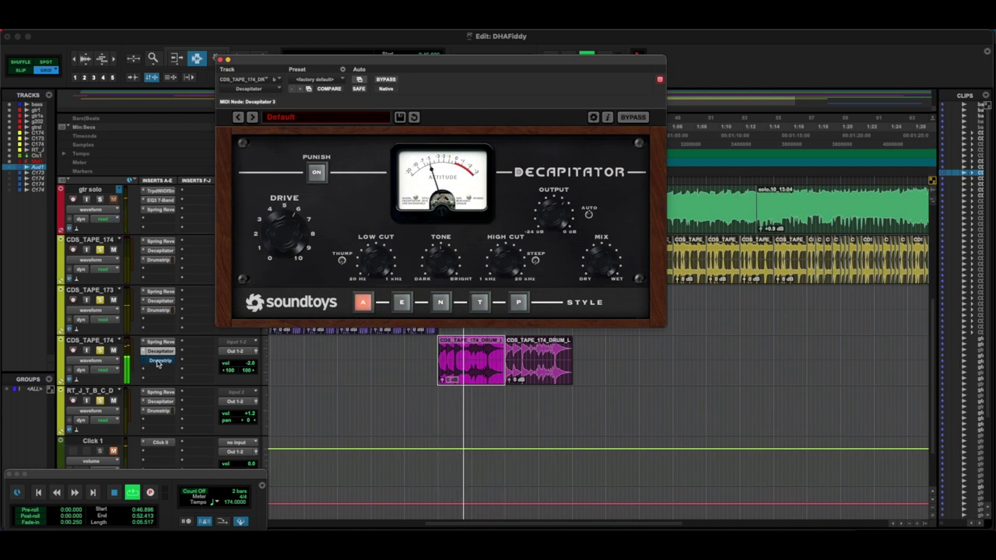
pyautogui.click(160, 361)
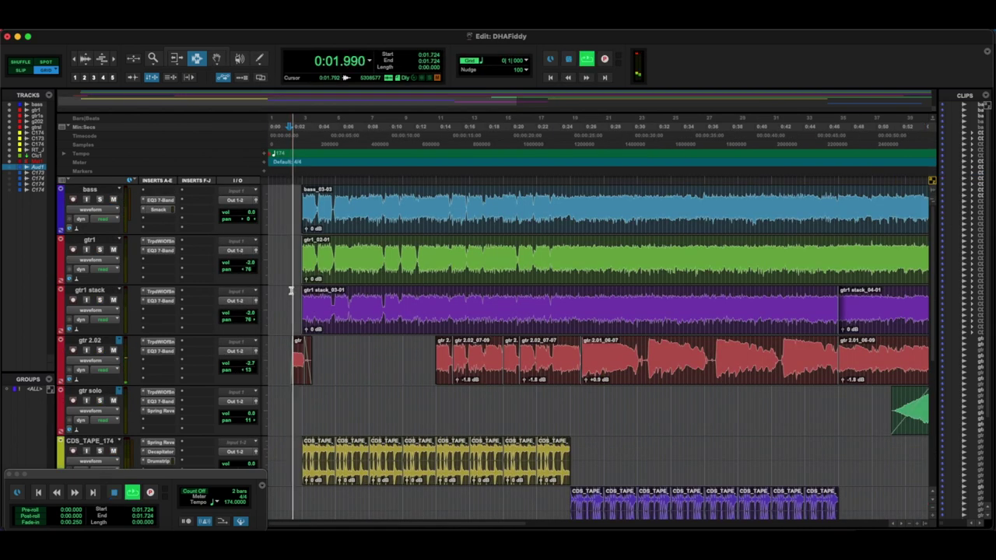
pyautogui.scroll(-5, 296, 292)
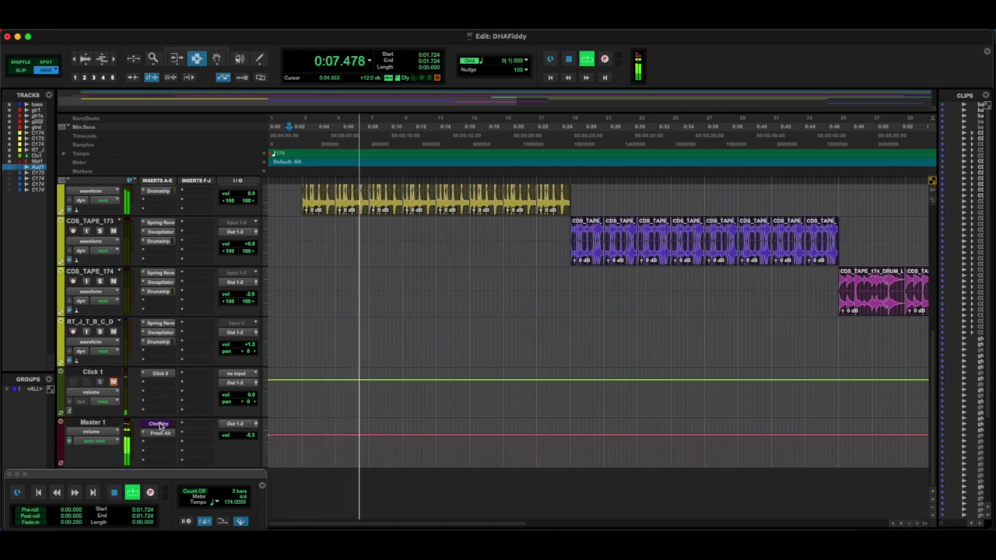
pyautogui.click(159, 425)
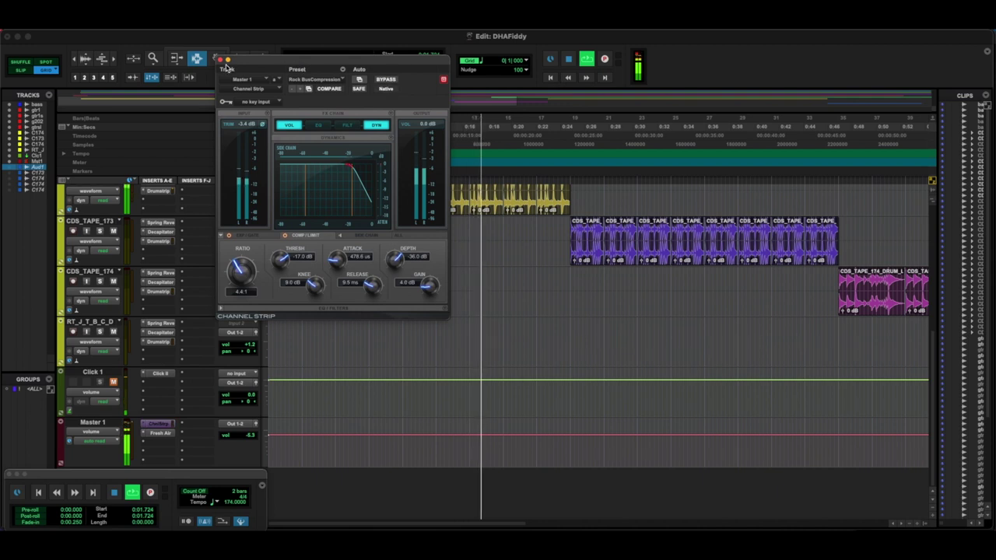
pyautogui.click(220, 60)
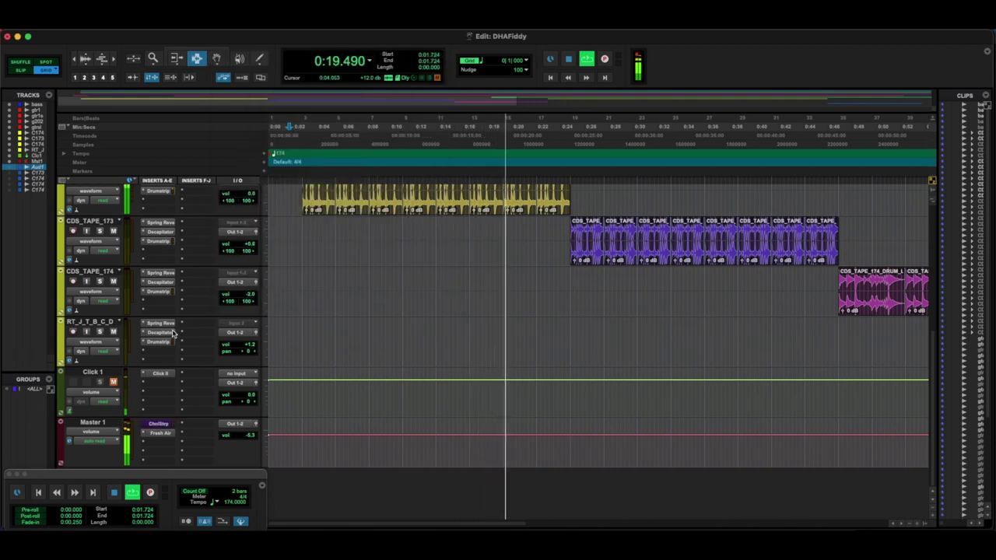
pyautogui.click(156, 423)
pyautogui.click(386, 80)
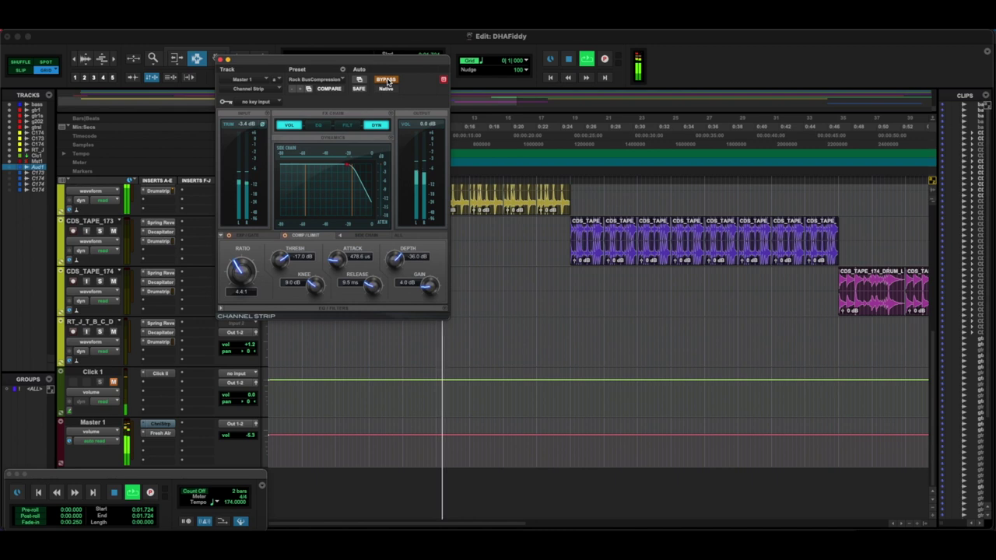
pyautogui.click(386, 80)
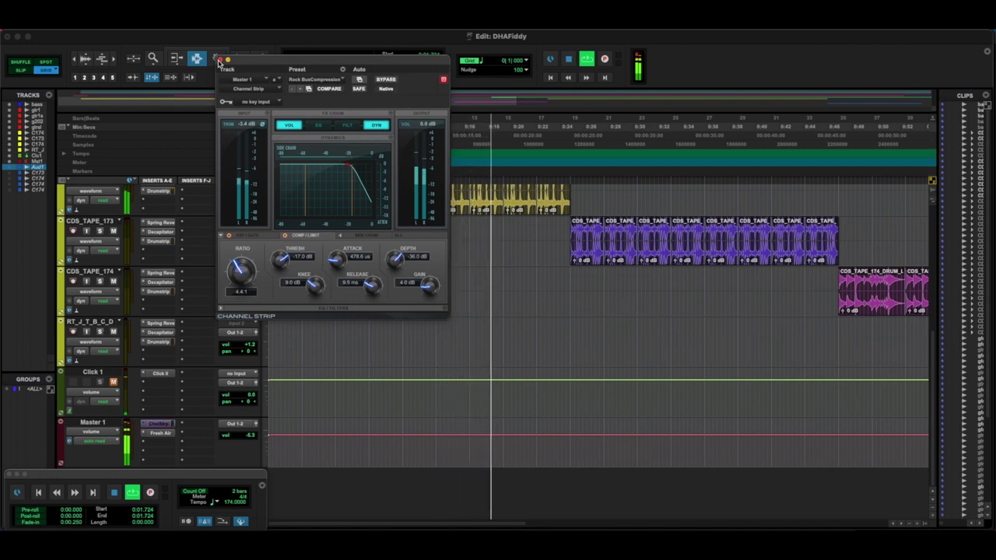
pyautogui.click(220, 60)
pyautogui.click(157, 435)
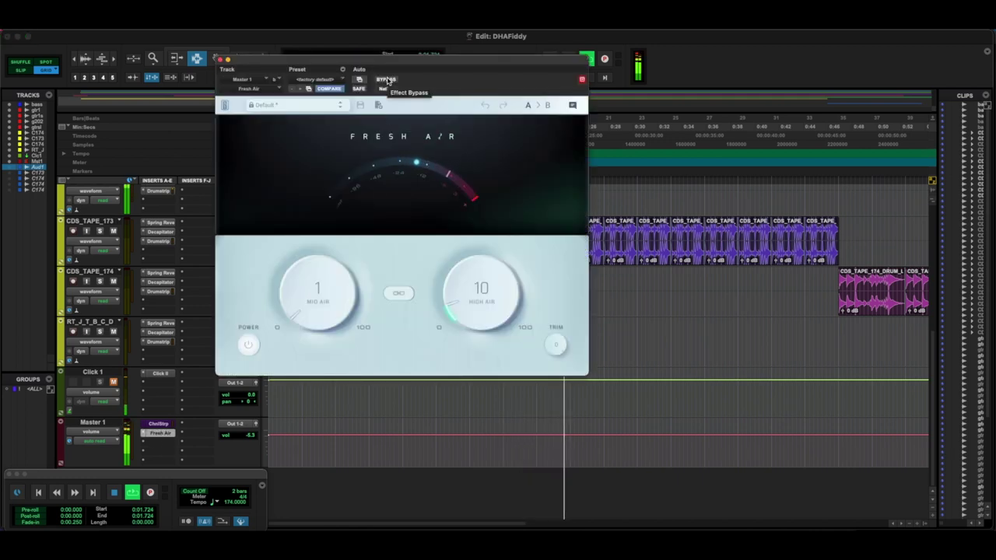
pyautogui.click(386, 80)
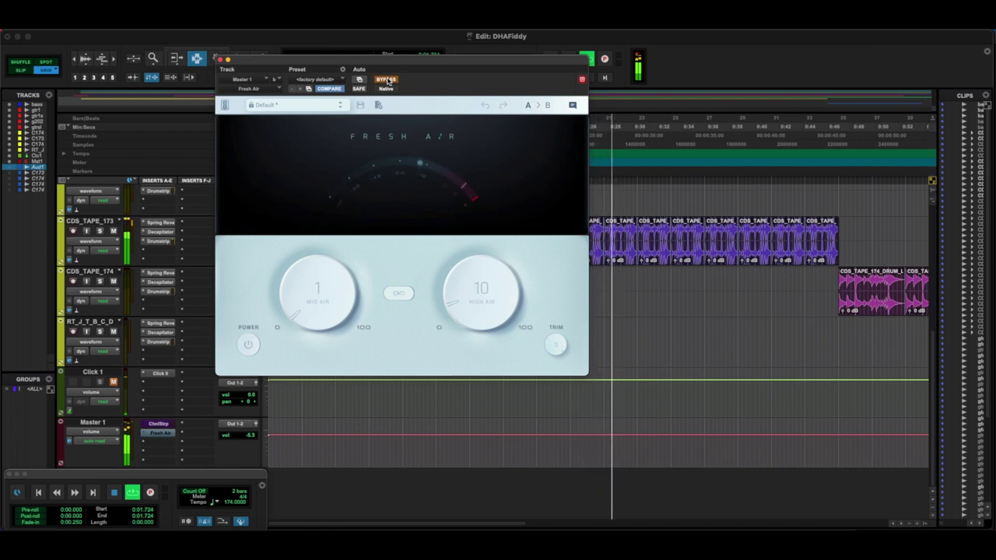
pyautogui.click(387, 79)
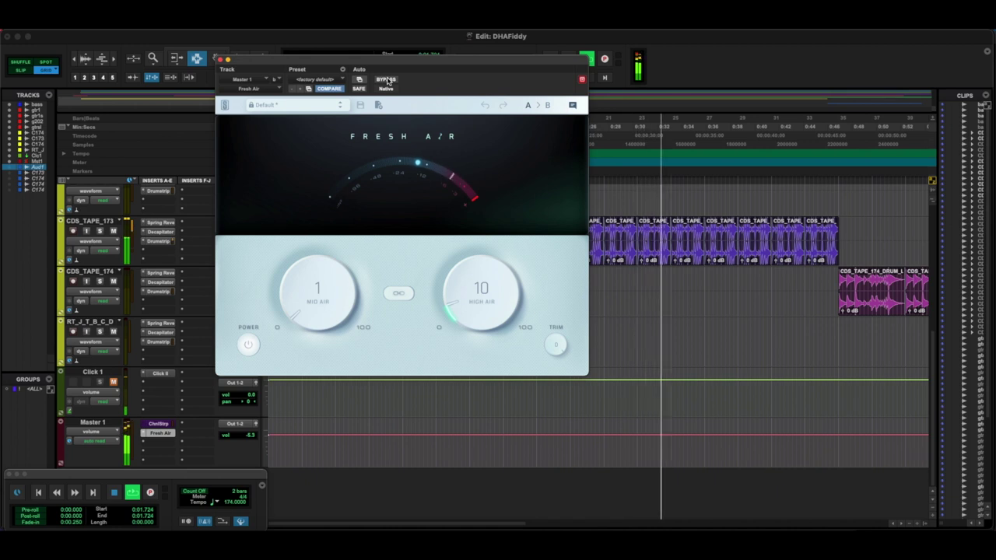
pyautogui.click(387, 79)
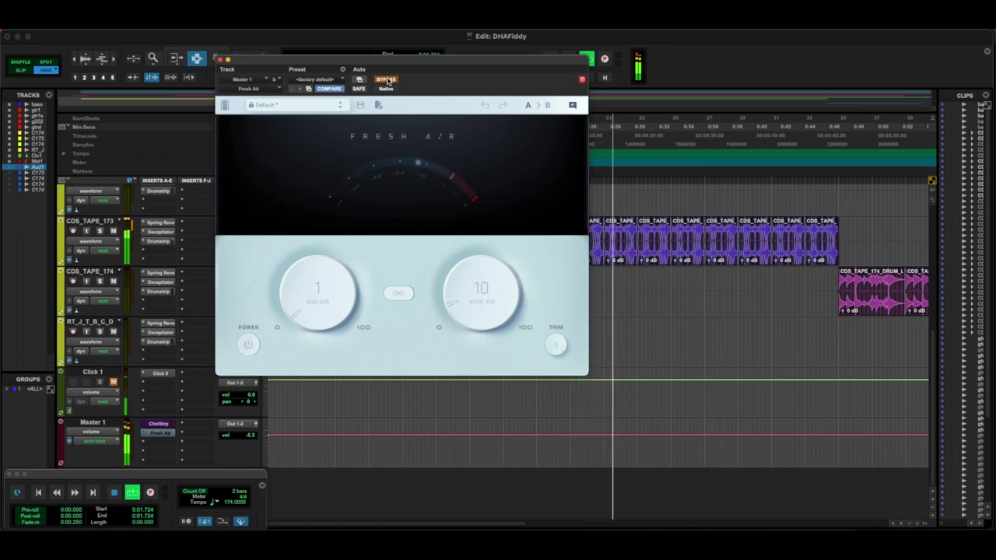
pyautogui.click(387, 81)
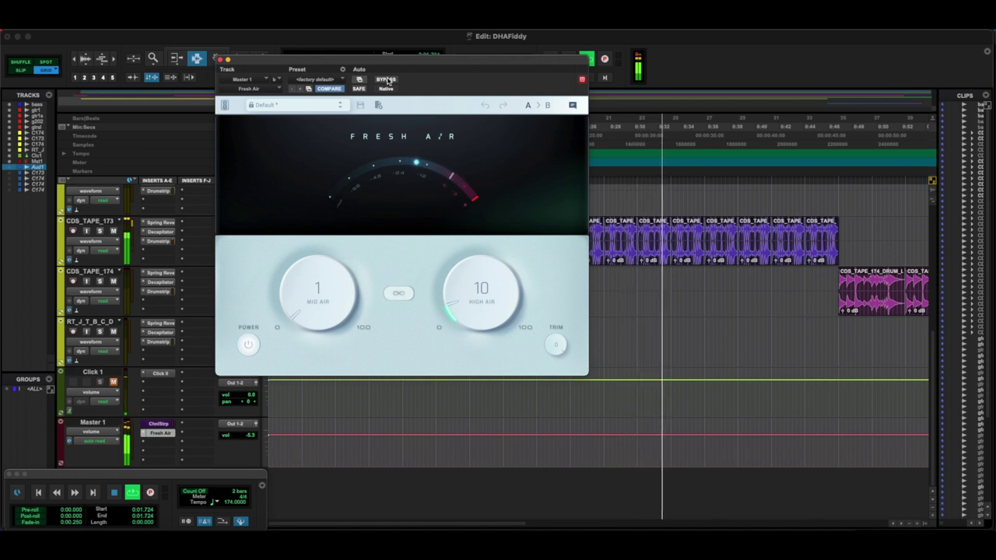
pyautogui.click(388, 81)
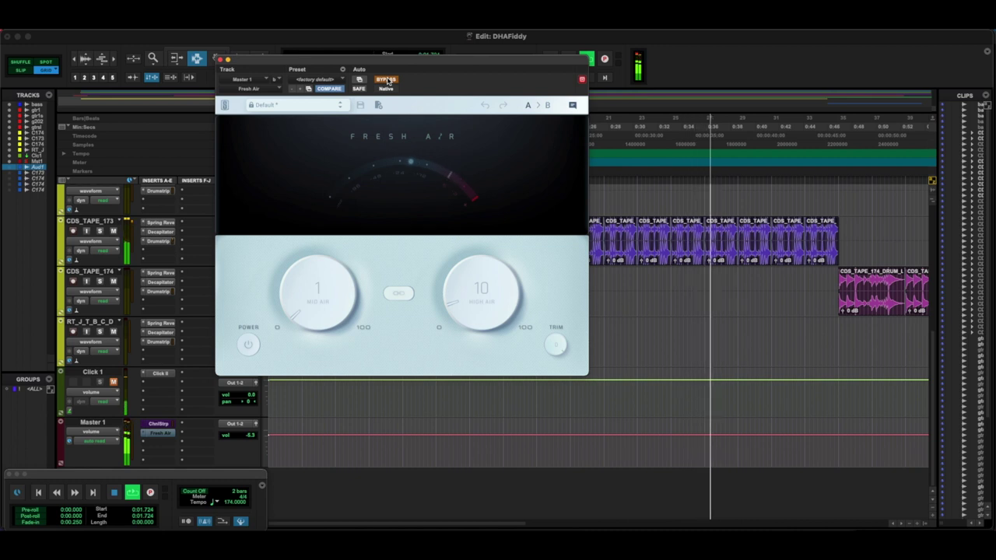
pyautogui.click(387, 81)
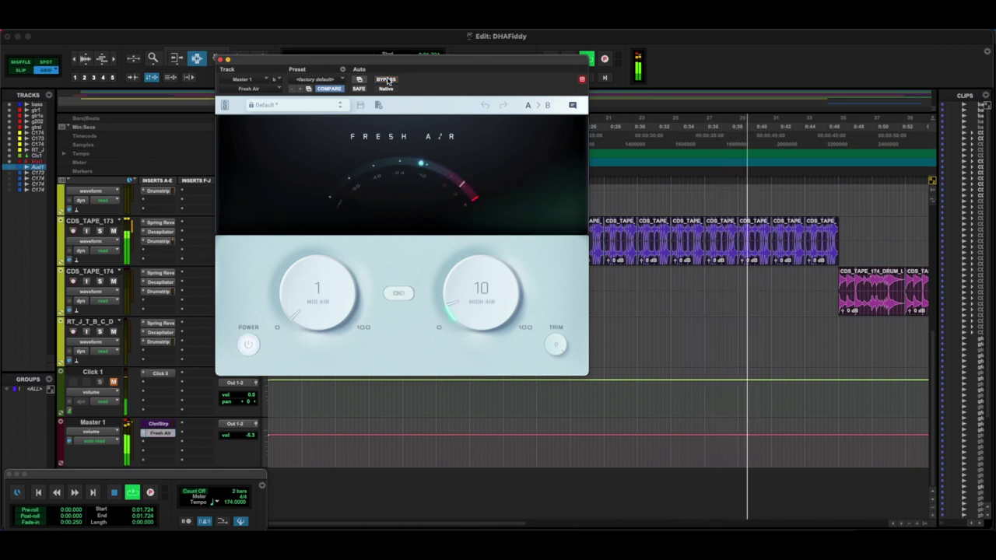
pyautogui.click(220, 60)
pyautogui.hscroll(10, 457, 305)
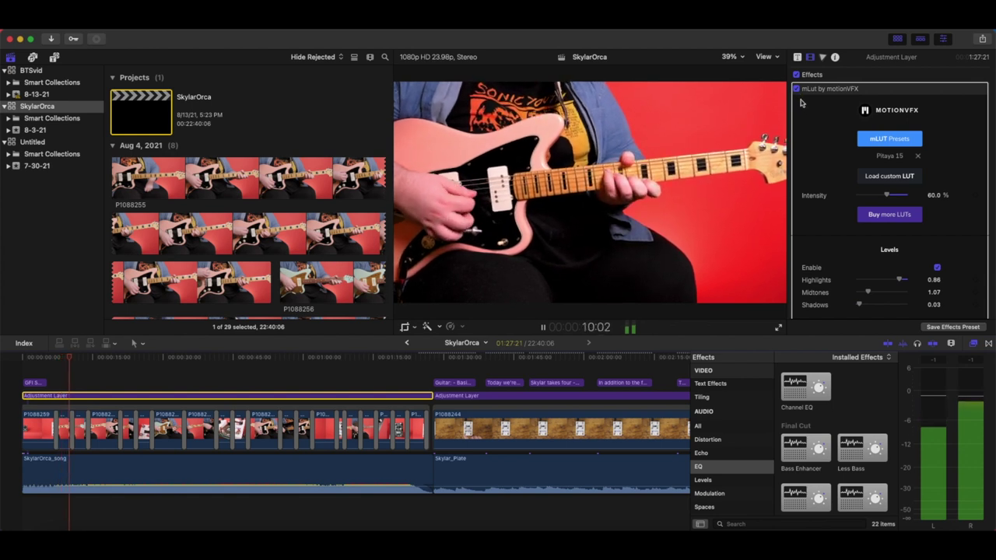
# Play the guitar footage, re-enable the adjustment layer's mLut grade, and stop at Skylar_Plate.
pyautogui.click(117, 380)
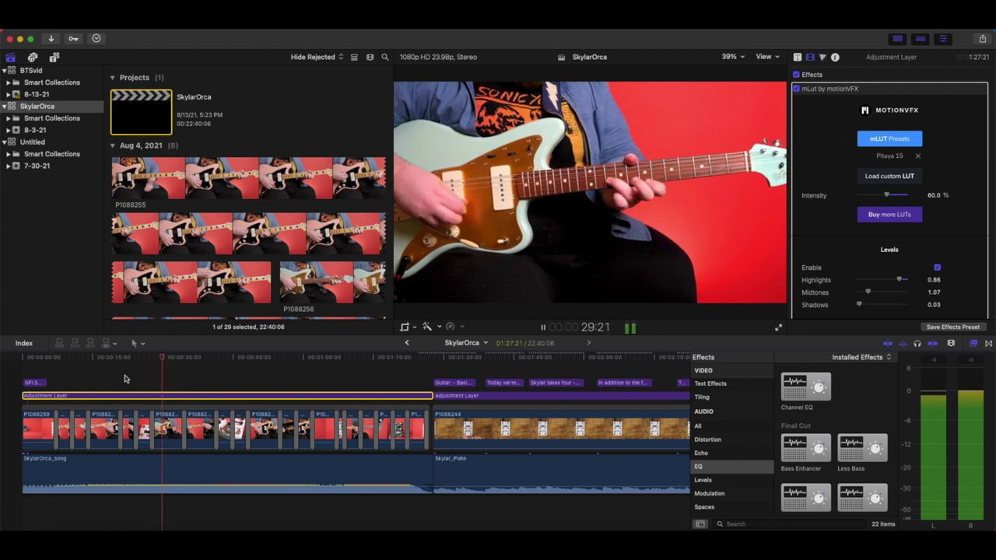
pyautogui.press('space')
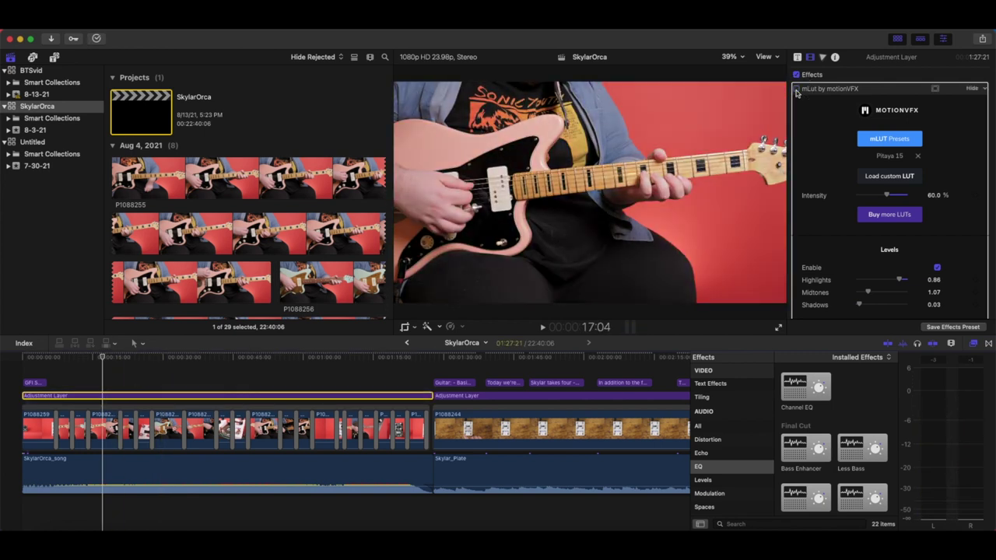
pyautogui.click(796, 90)
pyautogui.press('space')
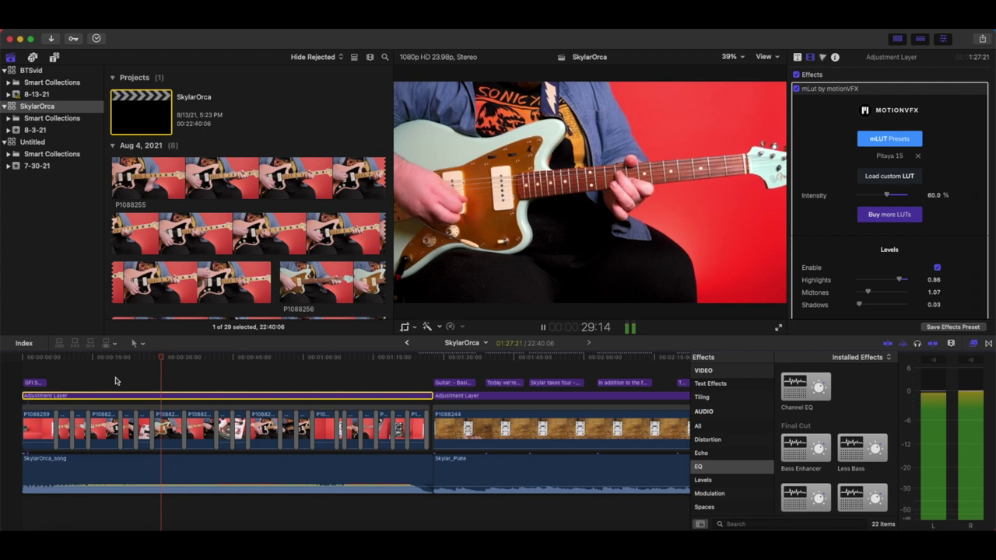
pyautogui.press('Down')
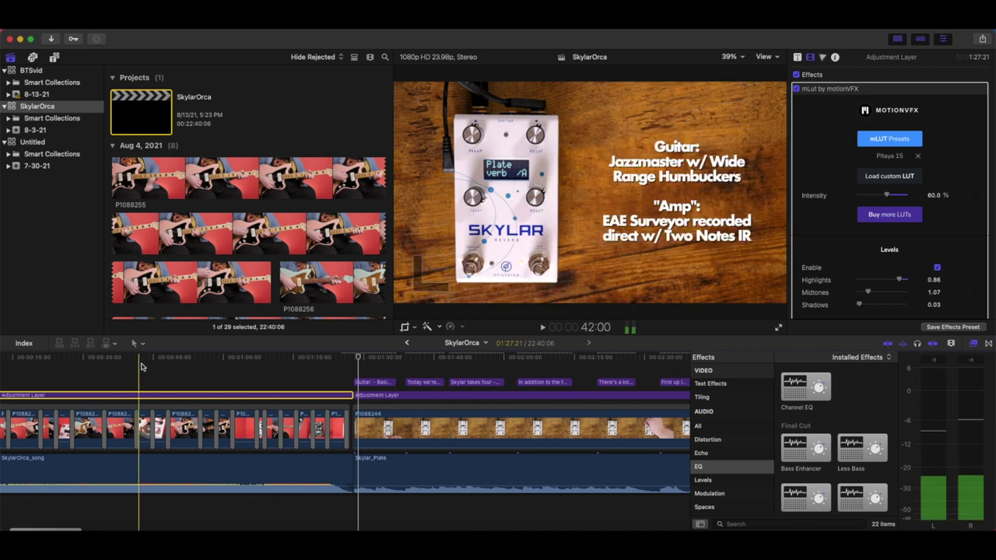
pyautogui.hscroll(15, 529, 425)
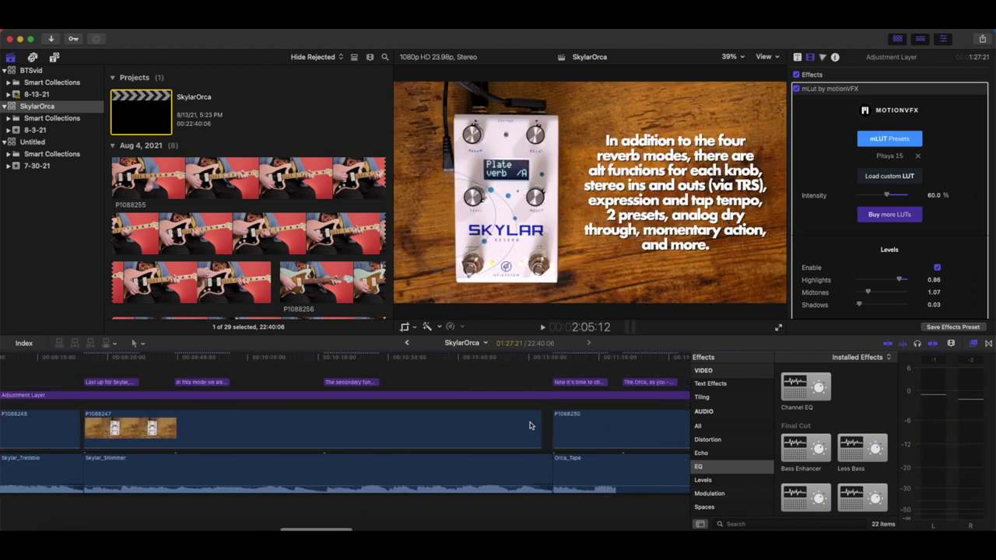